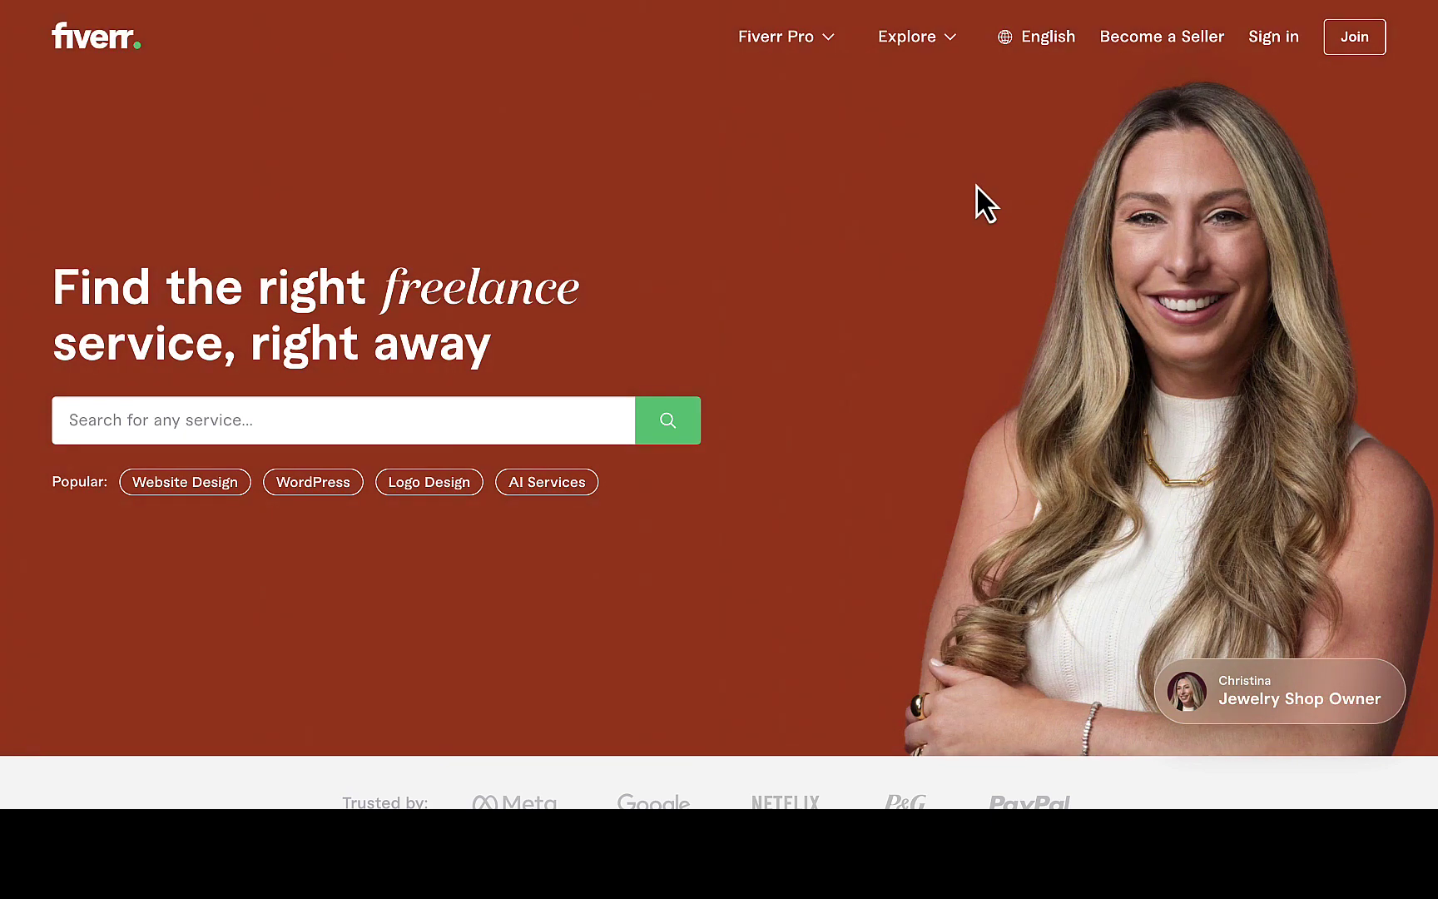
Choose the Logo Design chip under Popular on the Fiverr home page.
left_click(446, 491)
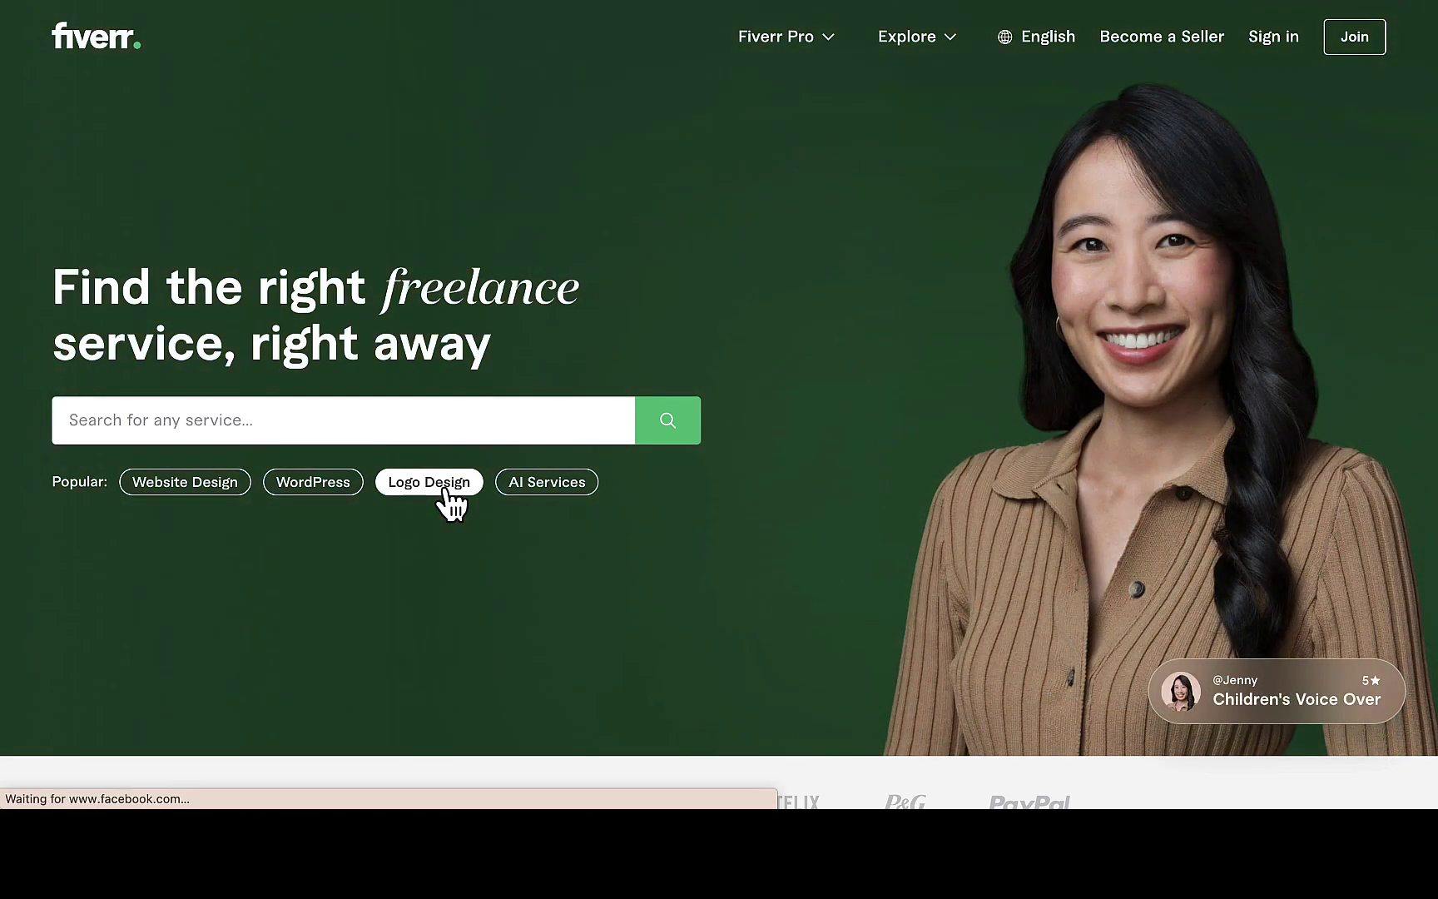
Scroll down through the Logo Design gig listings.
scroll(450, 503, "down", 5)
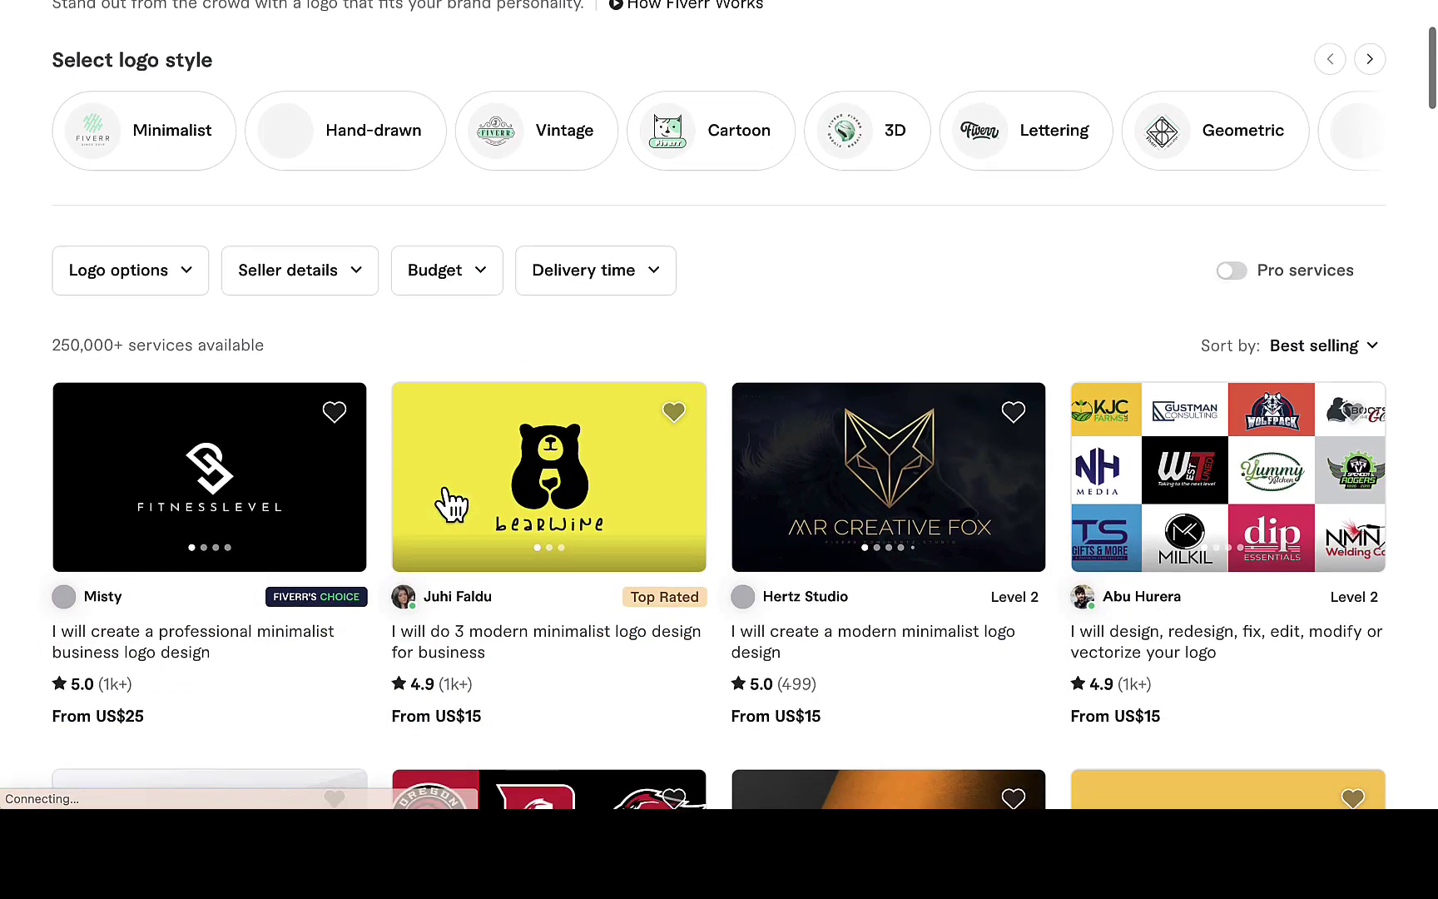
scroll(450, 499, "down", 1)
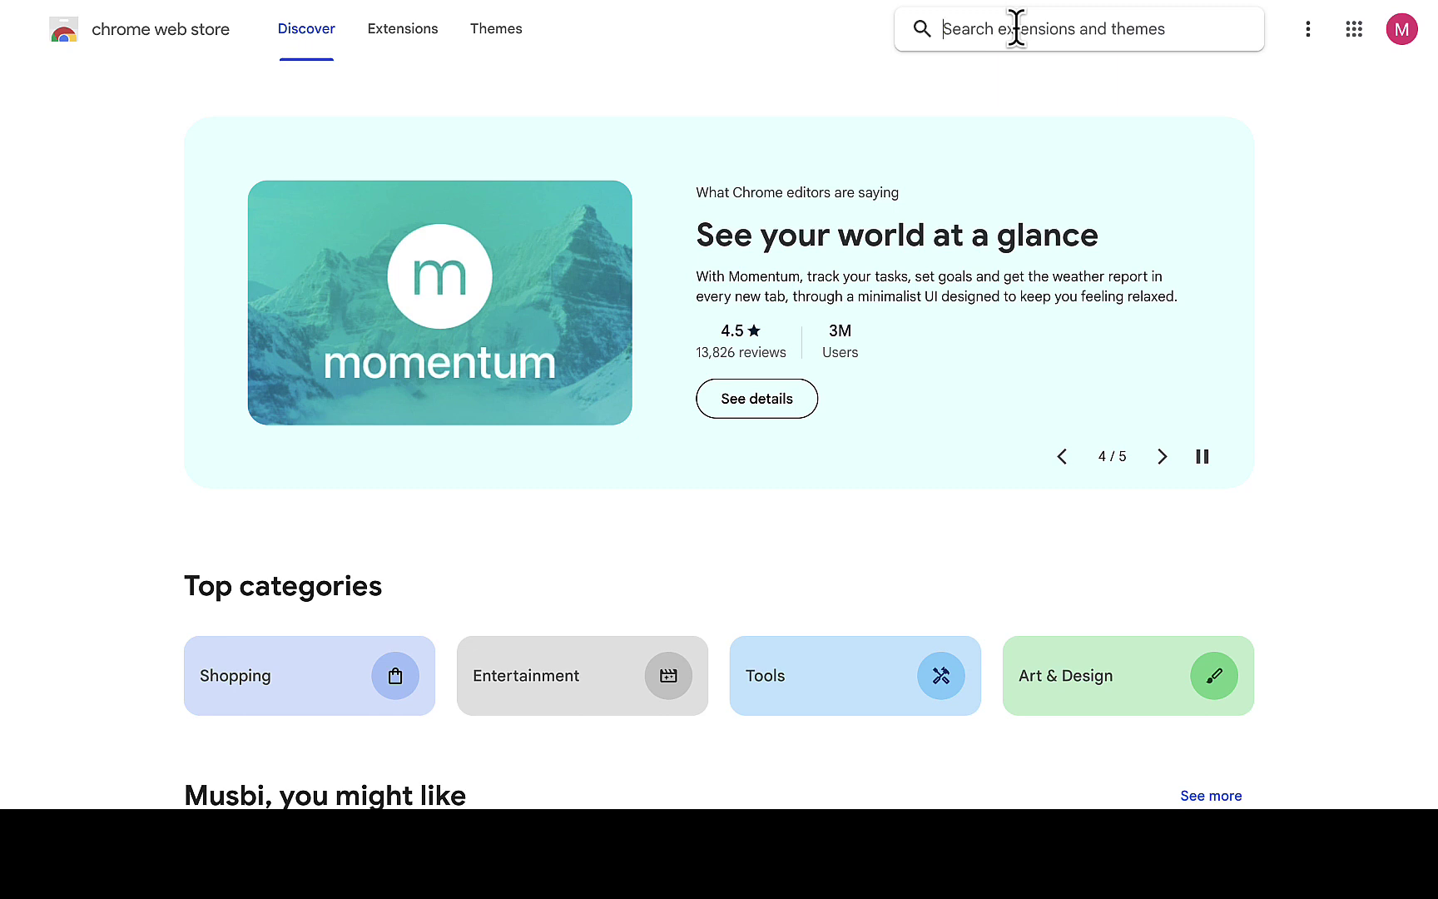
Search the Chrome Web Store for 'fiverr quick view'.
type("fiverr qu")
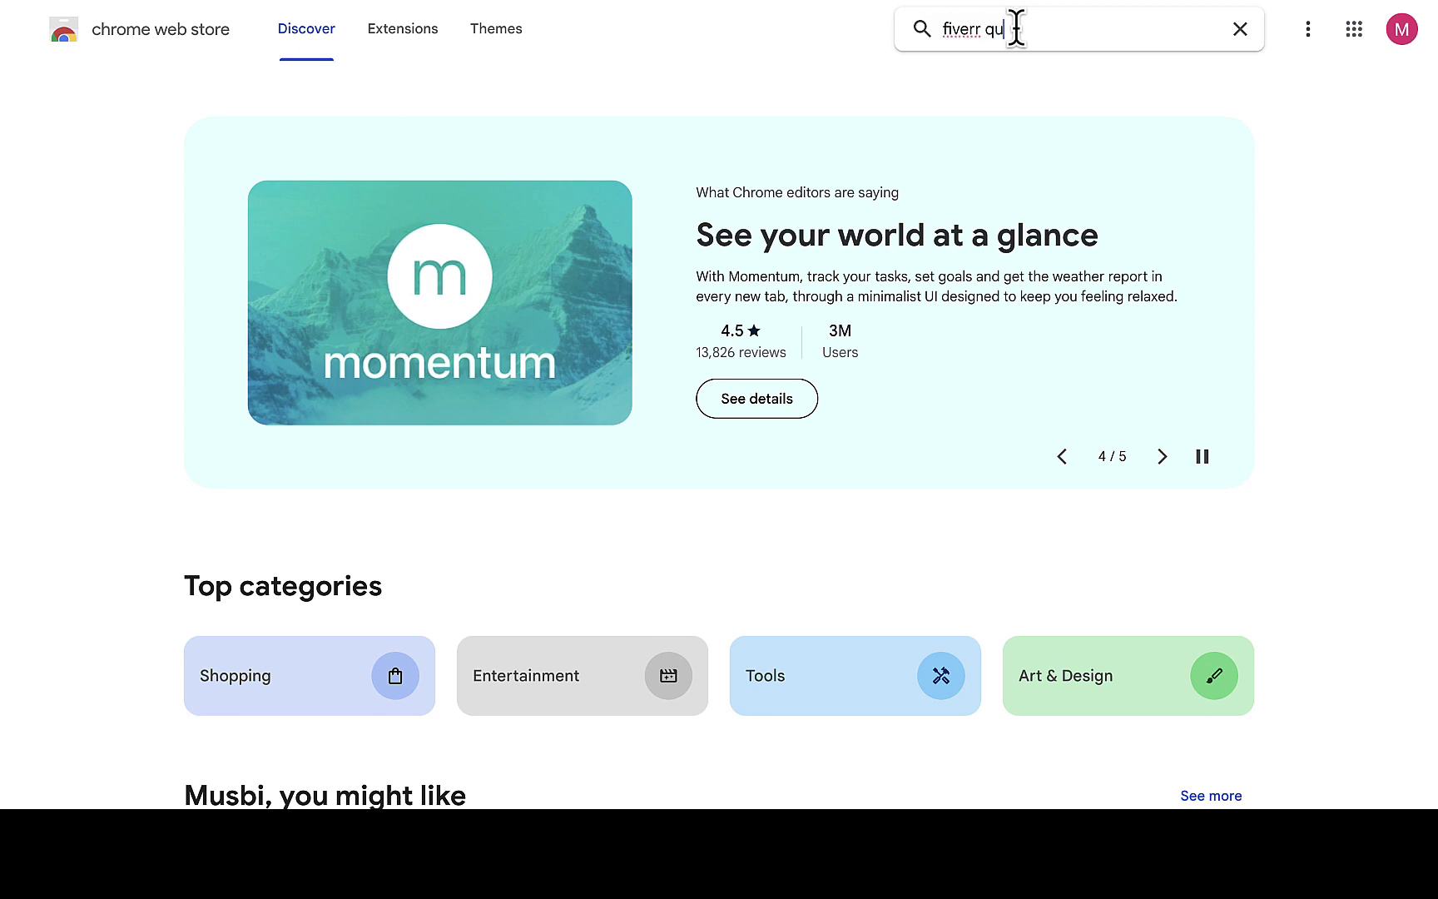
type("ick view")
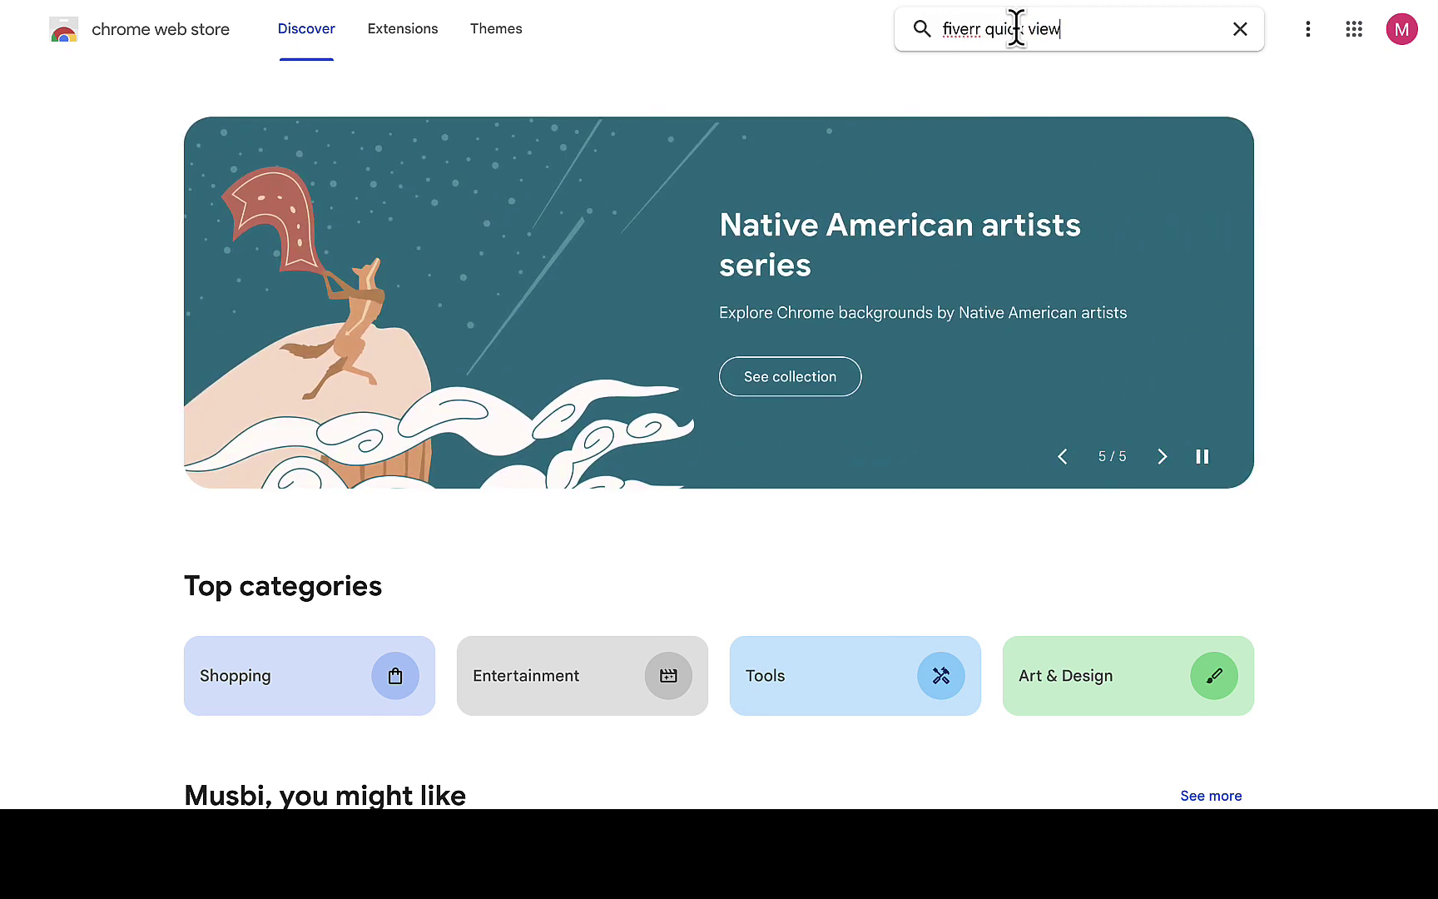
key("Return")
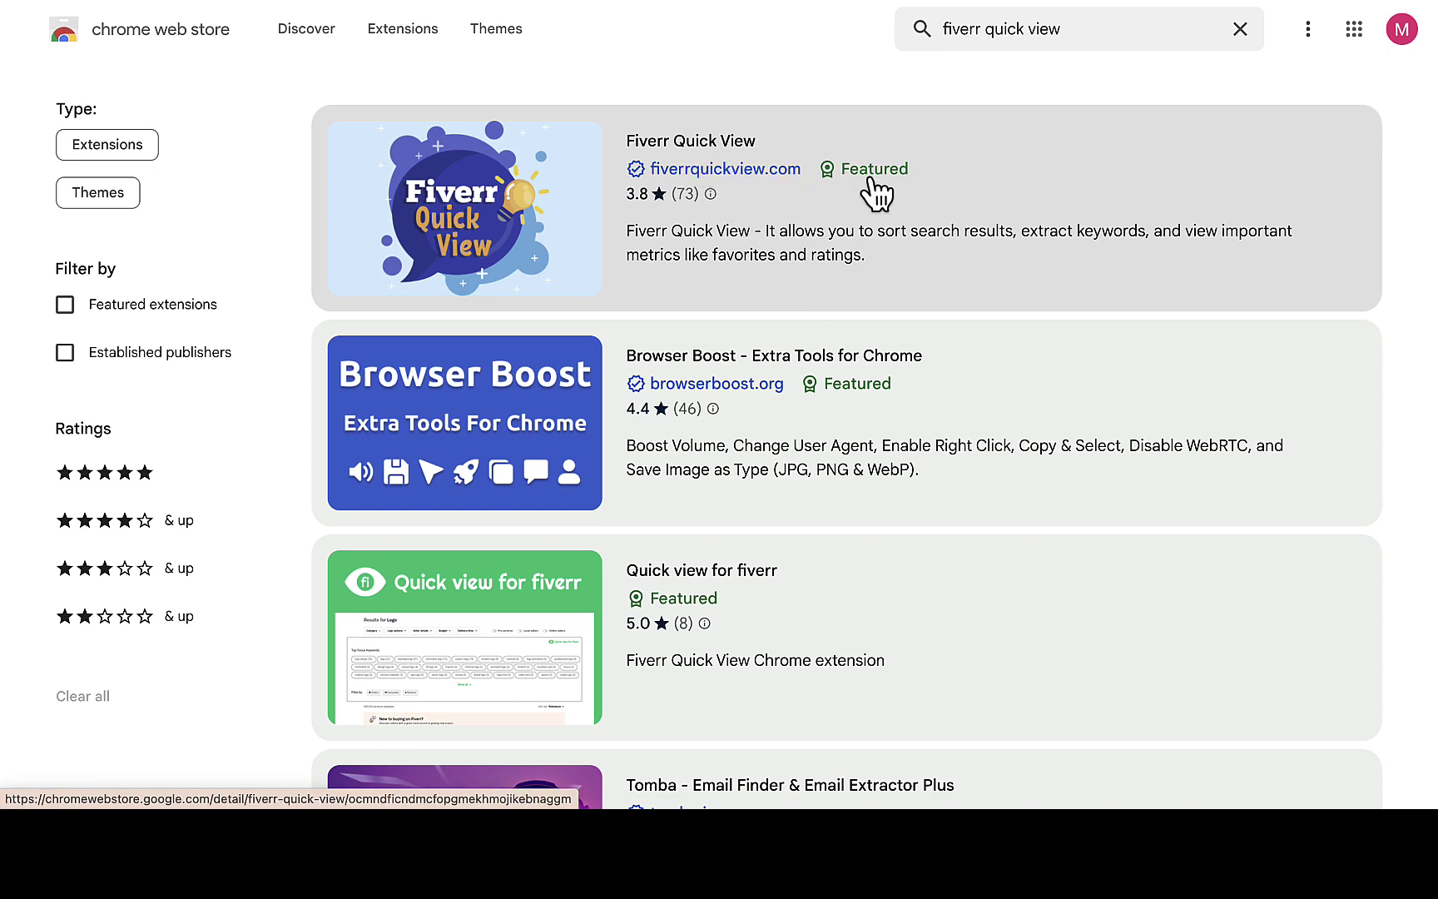
Open the Fiverr Quick View listing and add the extension to Chrome.
left_click(565, 175)
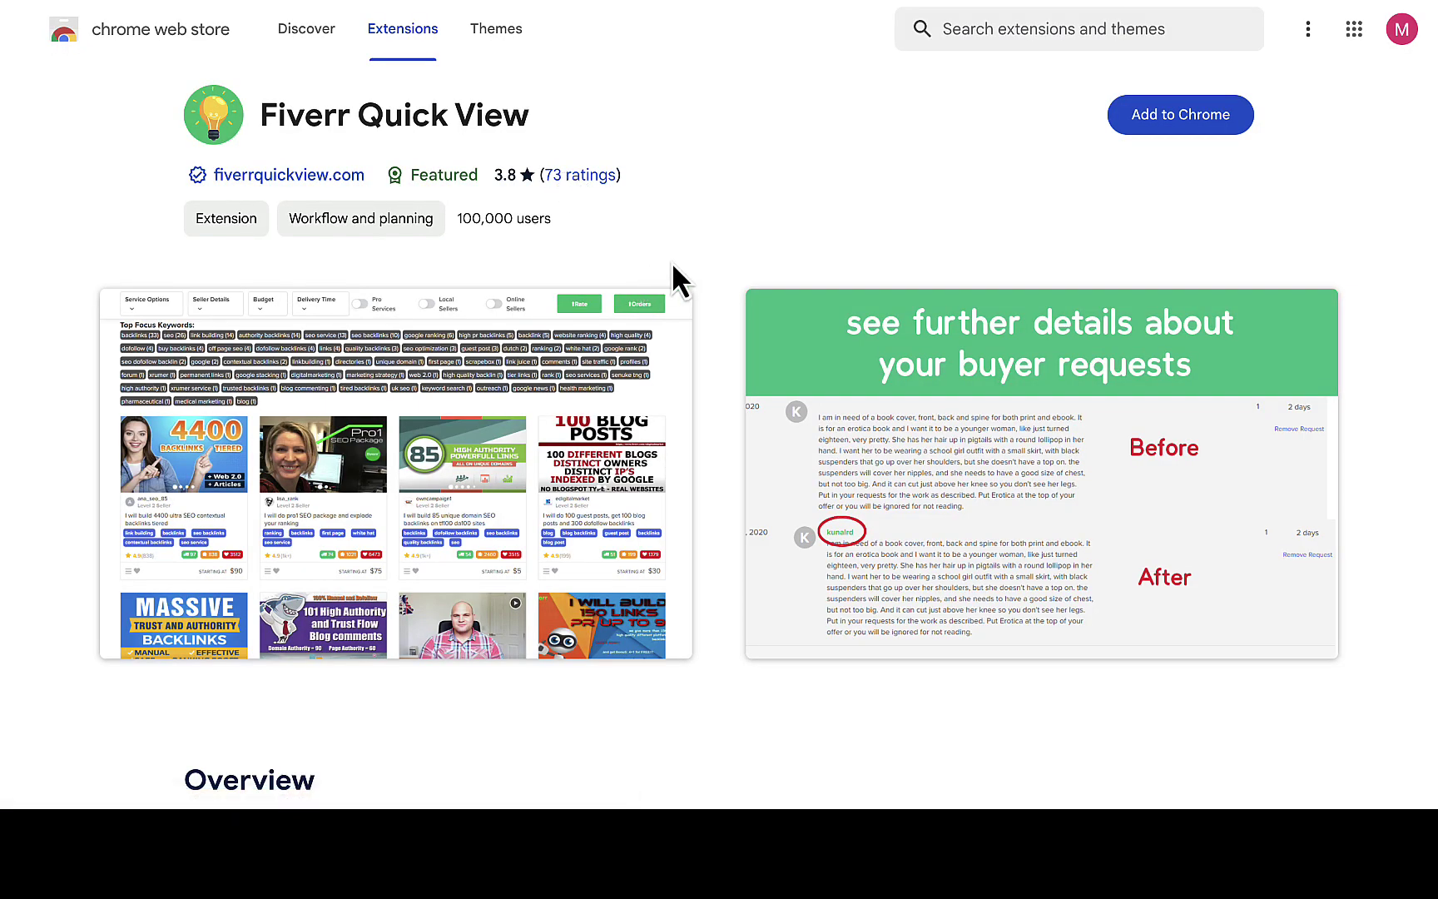
scroll(674, 369, "down", 2)
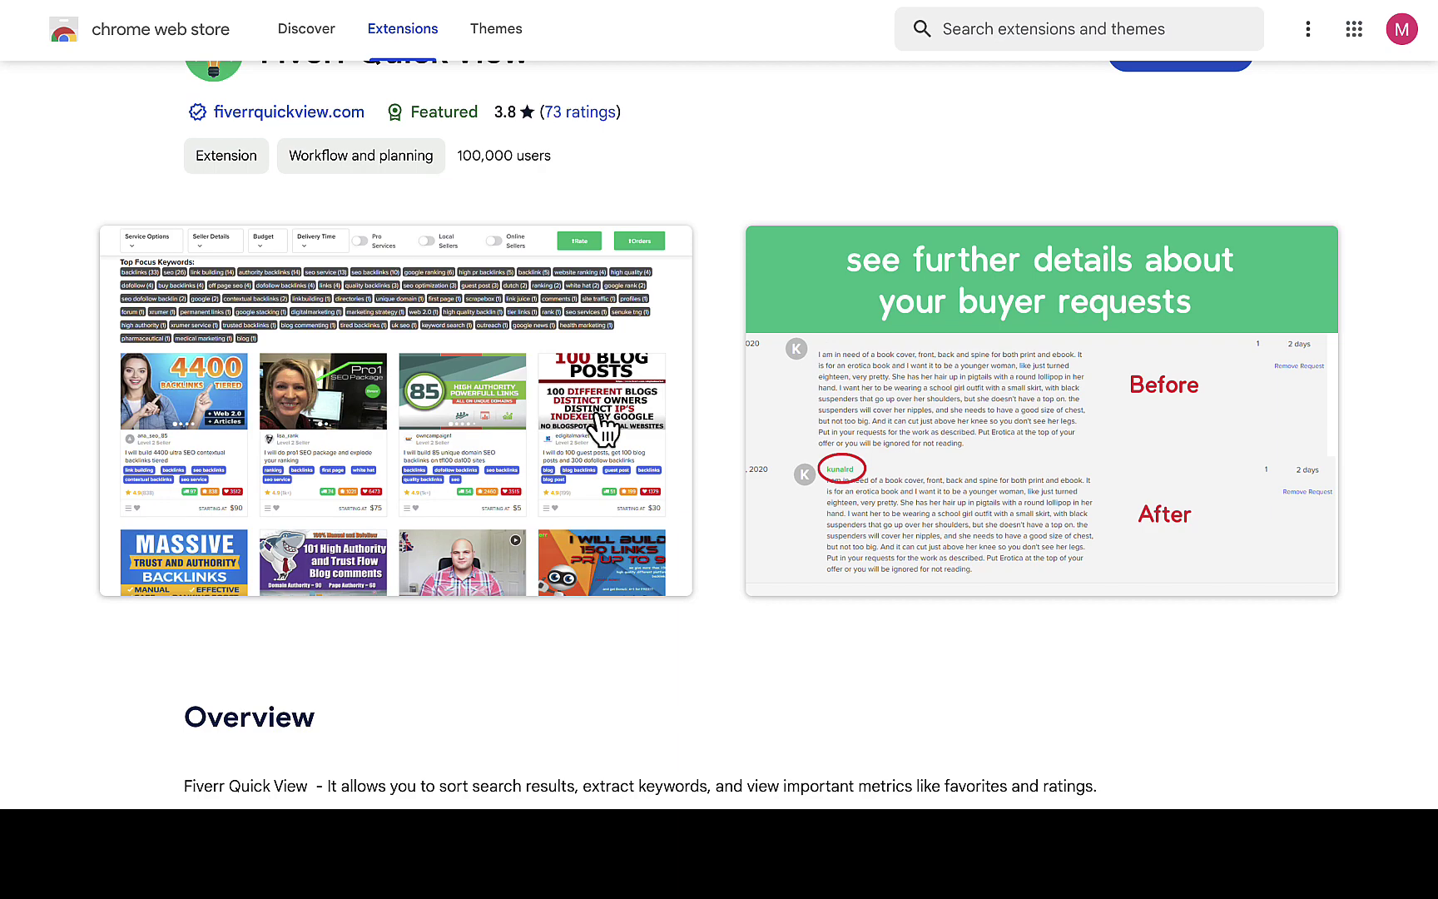
scroll(605, 429, "up", 1)
scroll(605, 429, "up", 2)
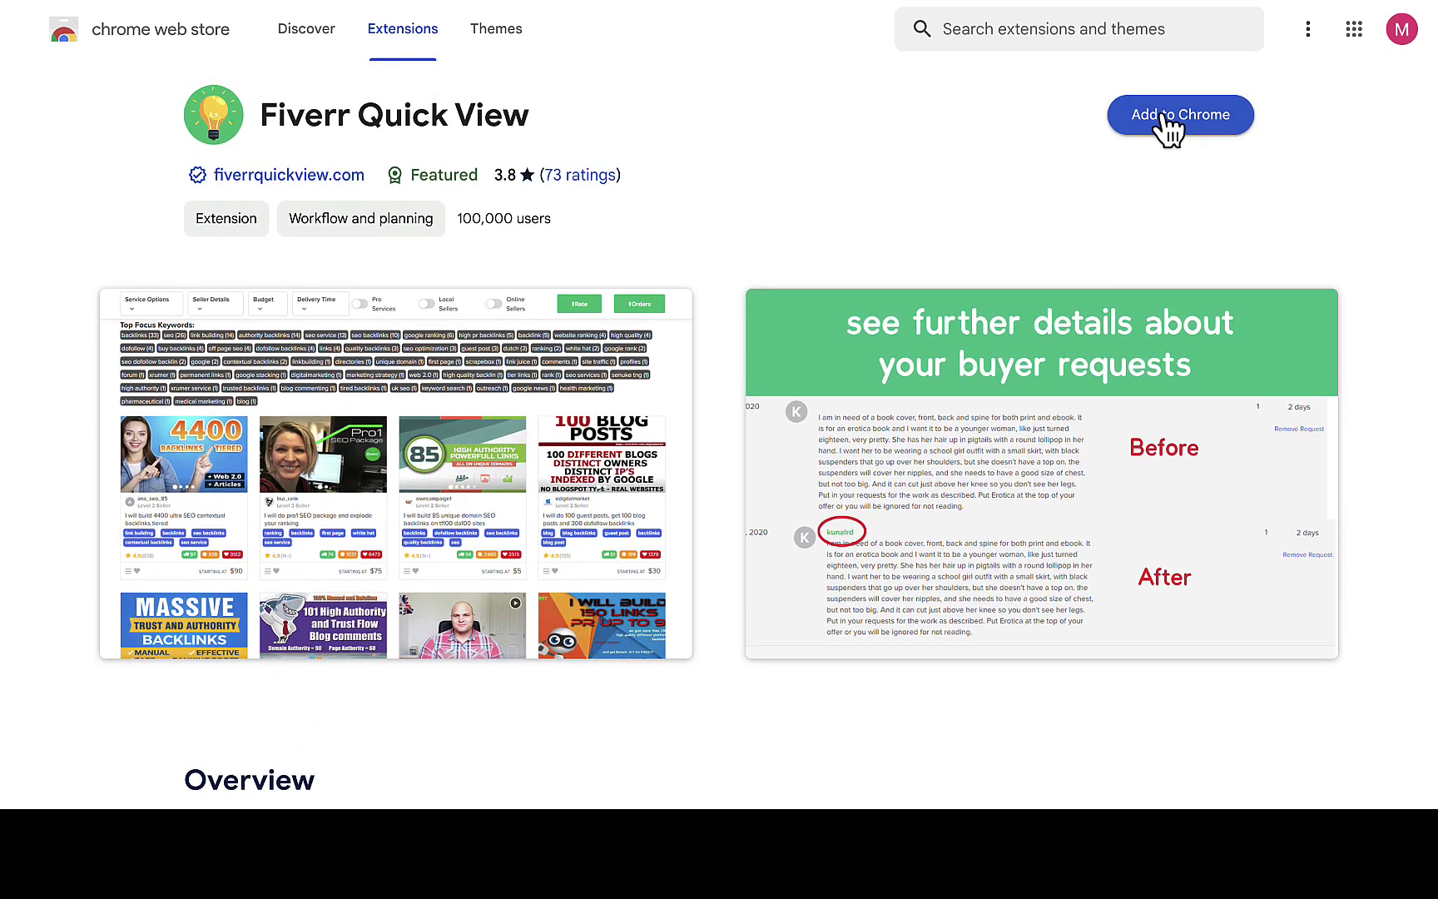
left_click(1172, 123)
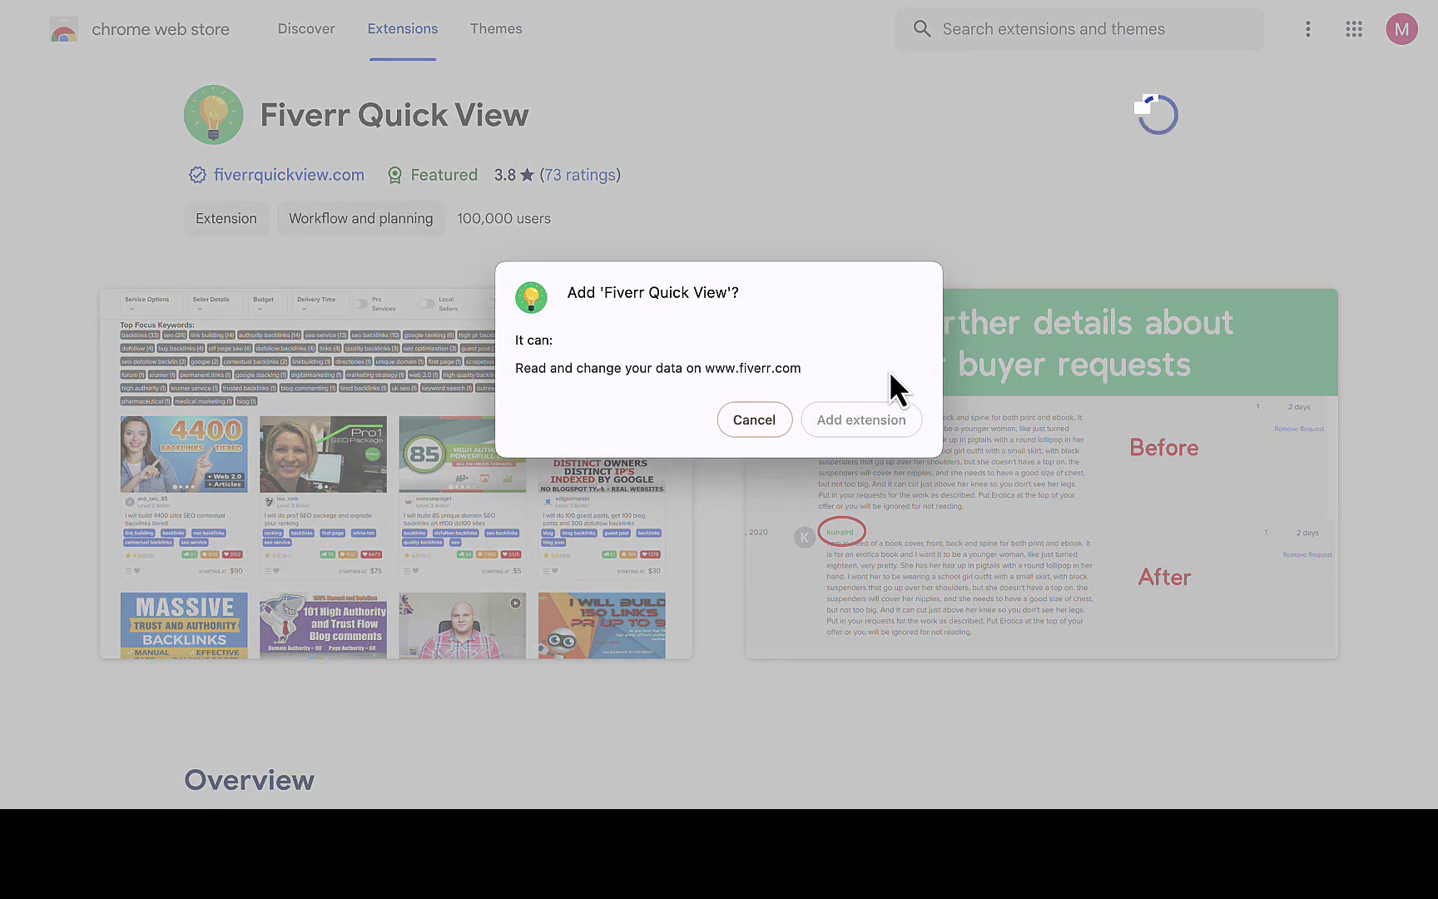
left_click(858, 427)
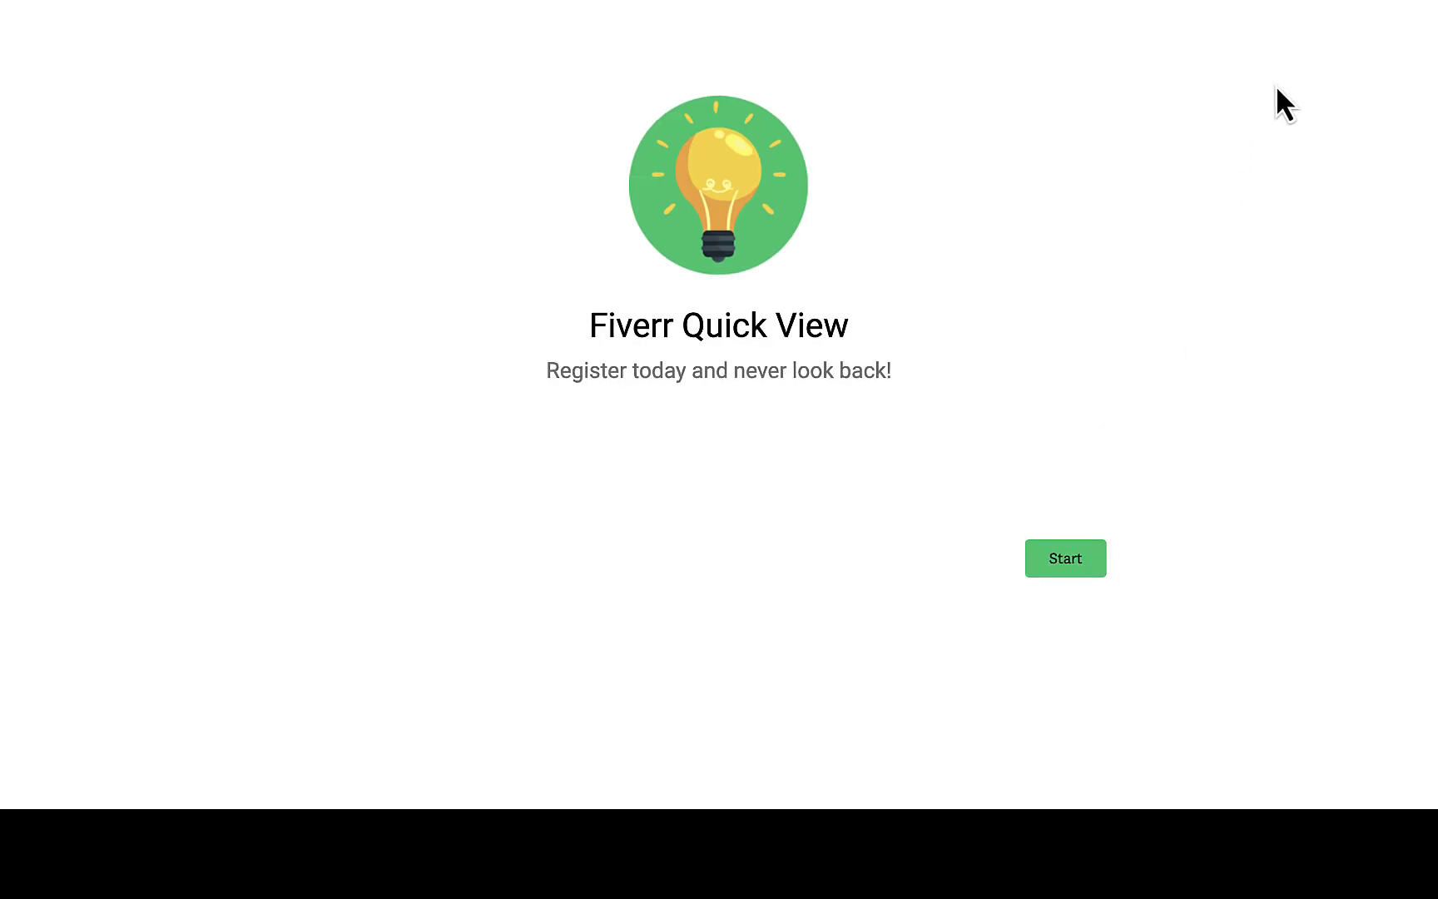
Pin Fiverr Quick View to the Chrome toolbar and start its registration.
left_click(1205, 0)
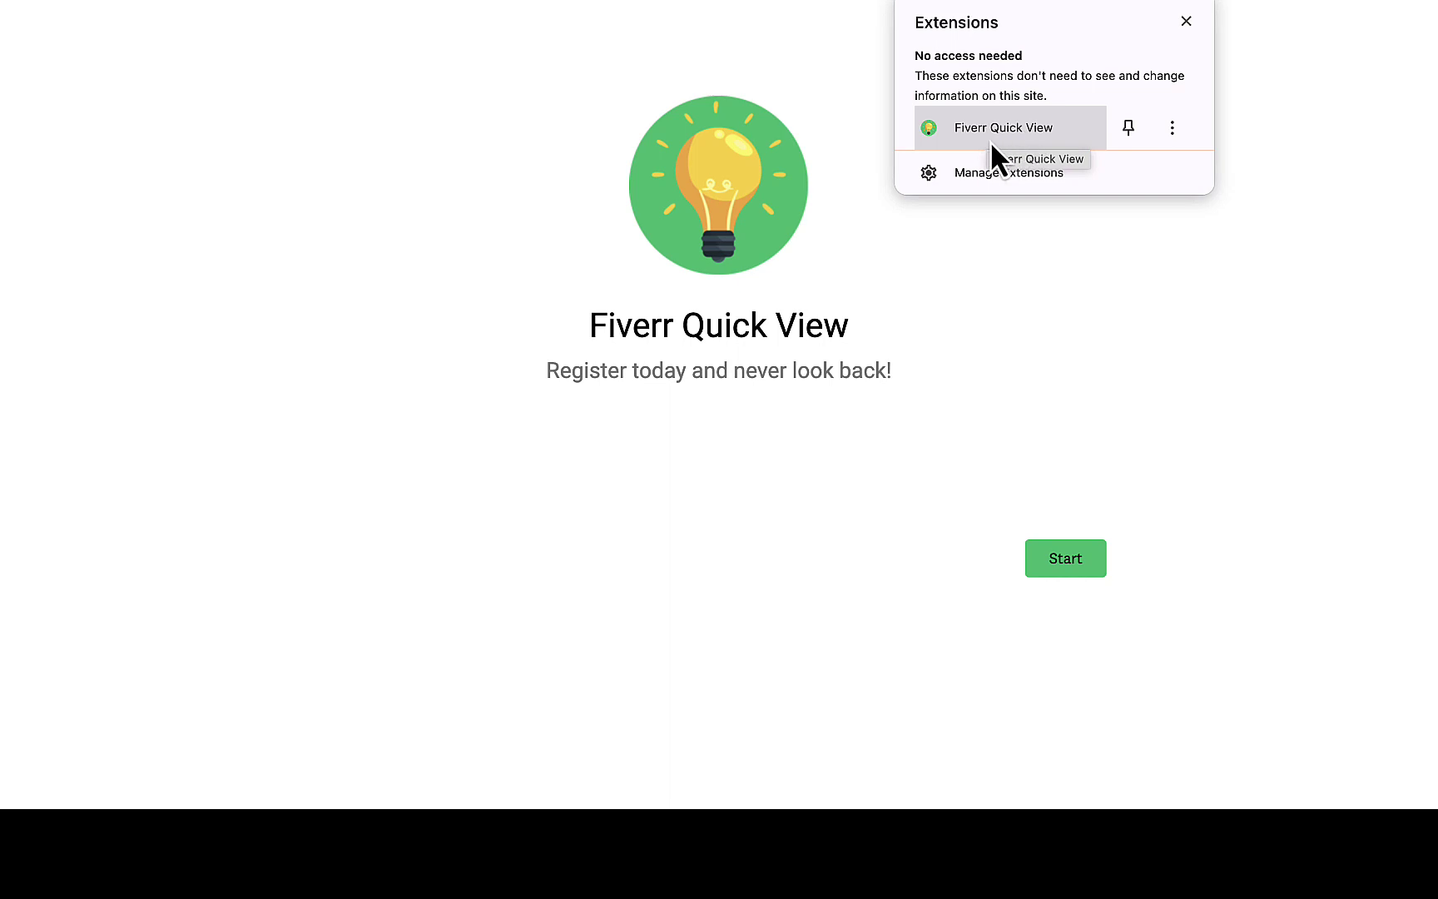
left_click(1128, 129)
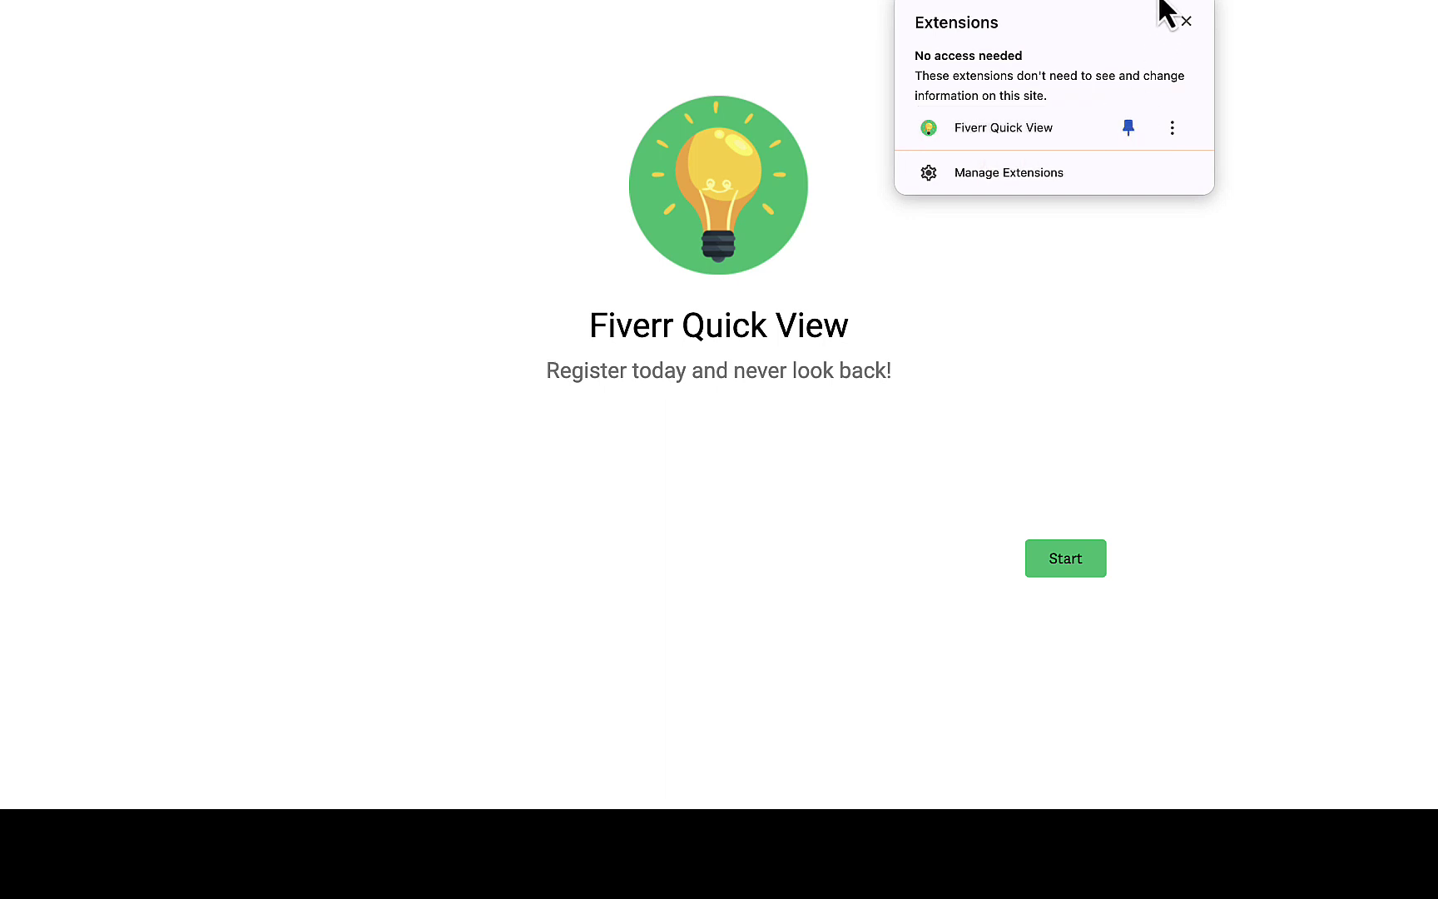
left_click(1258, 39)
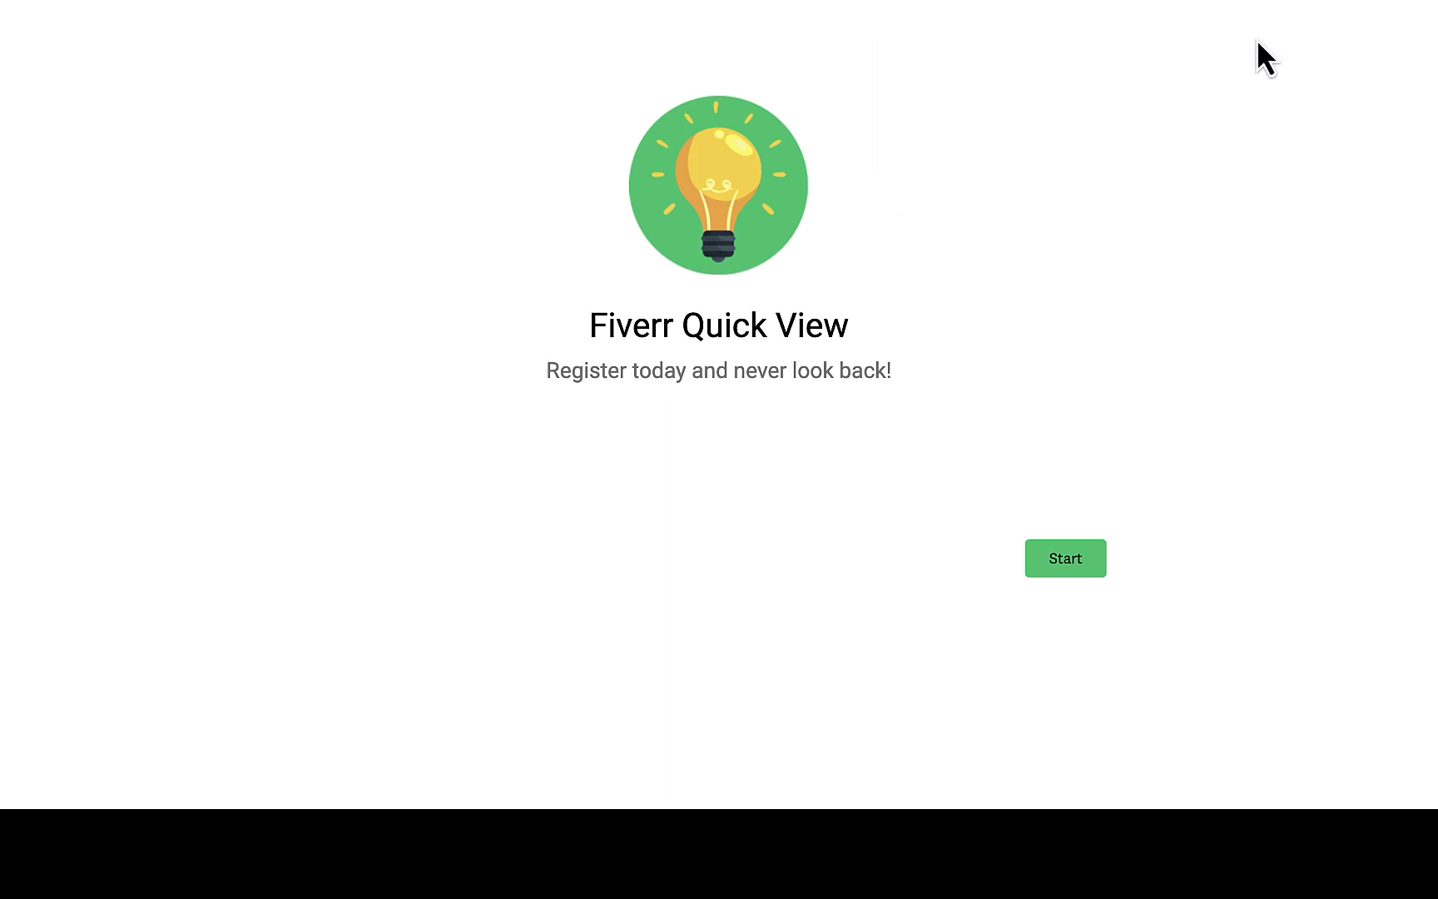
left_click(1068, 560)
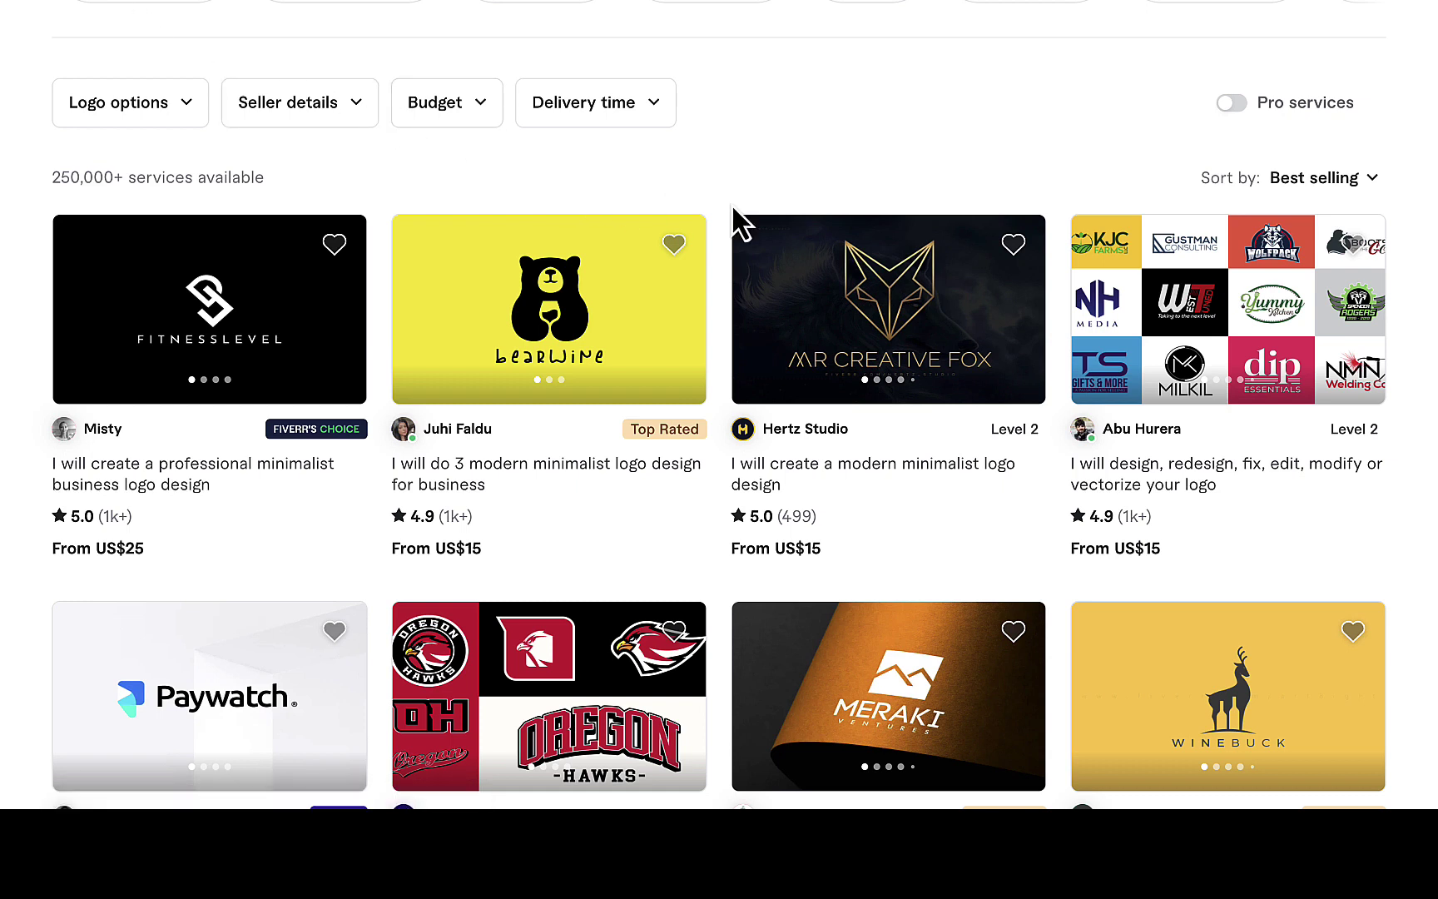
Copy the 'Logo Design' title and run it as a Fiverr search.
scroll(732, 222, "up", 5)
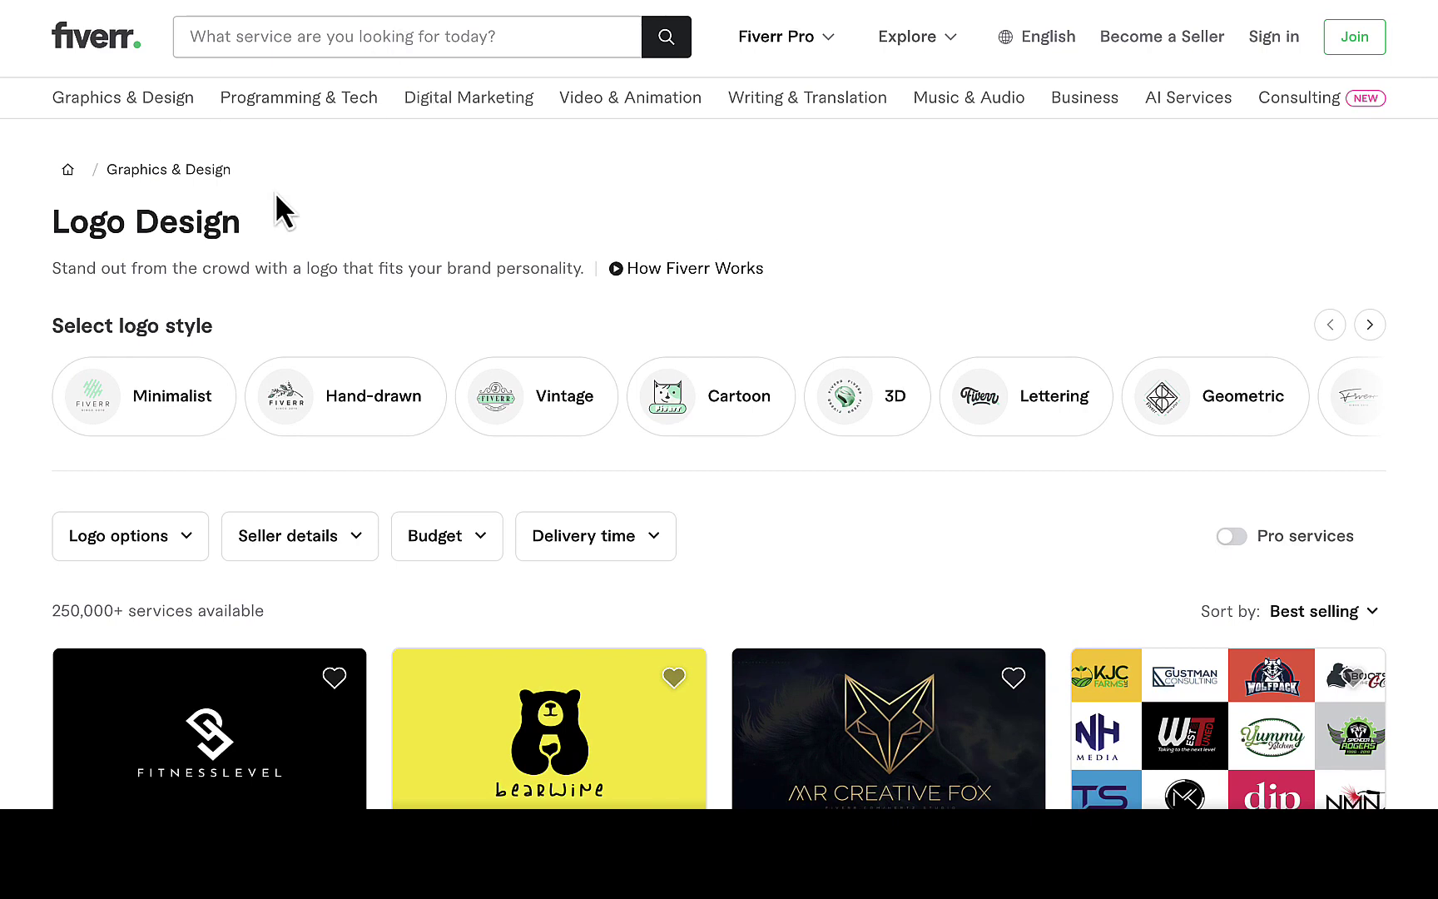
left_click_drag(239, 223, 60, 230)
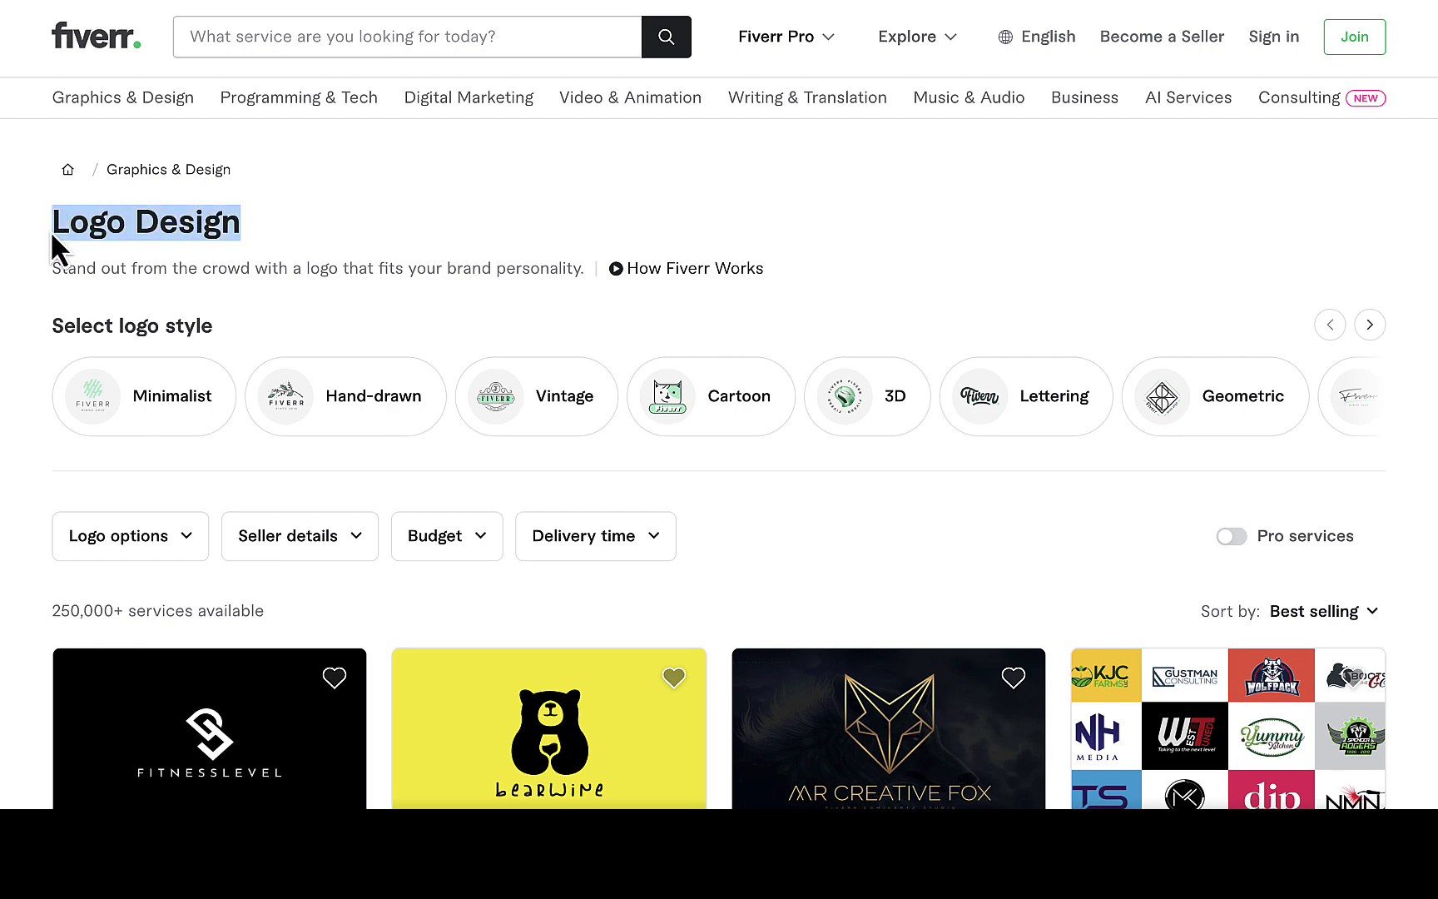
left_click(411, 39)
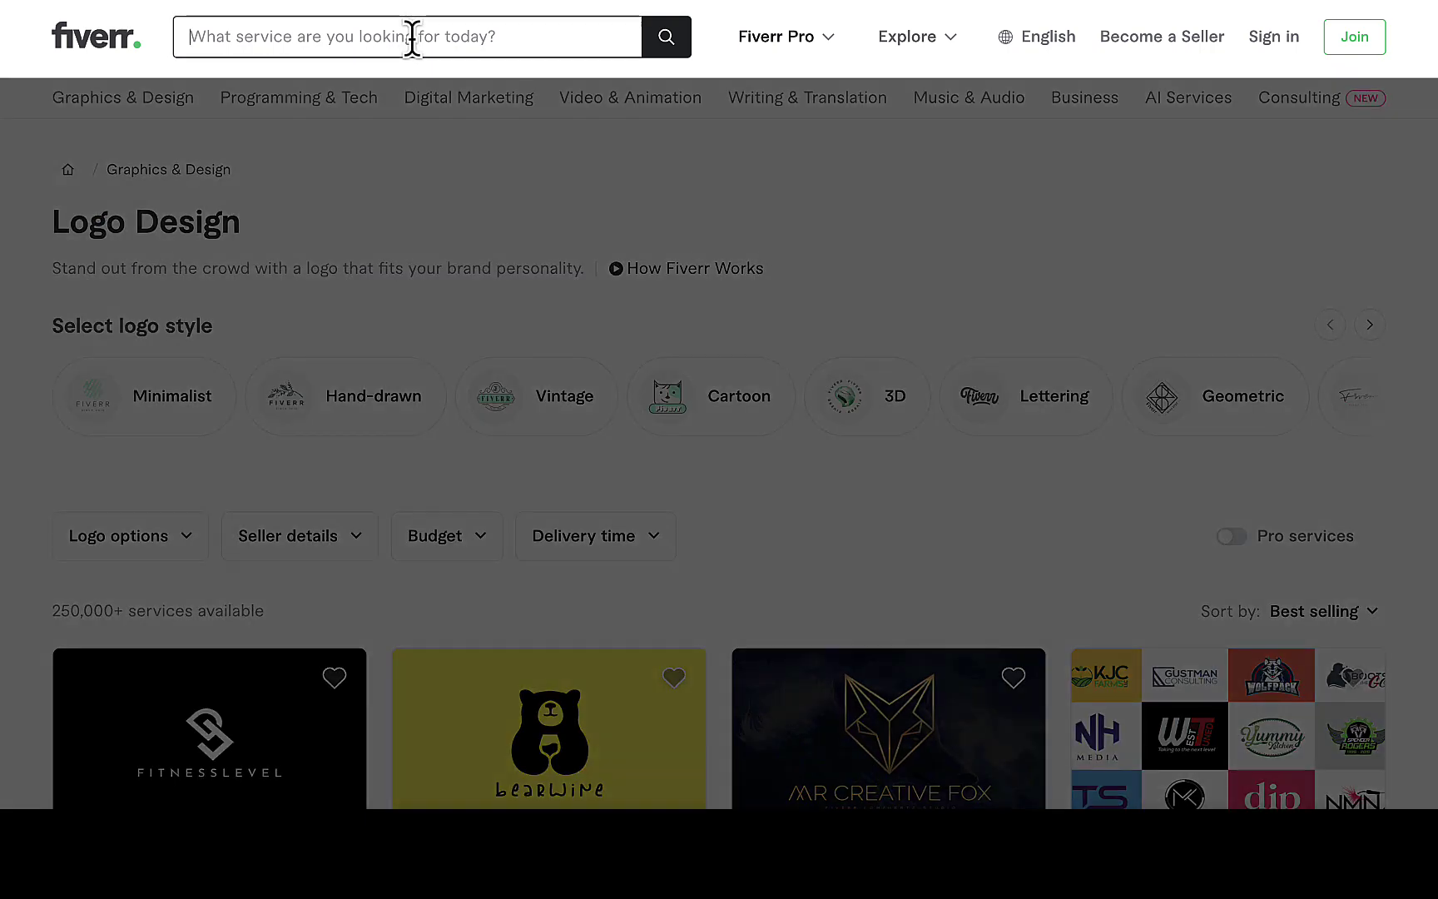
type("Logo Design")
key("Return")
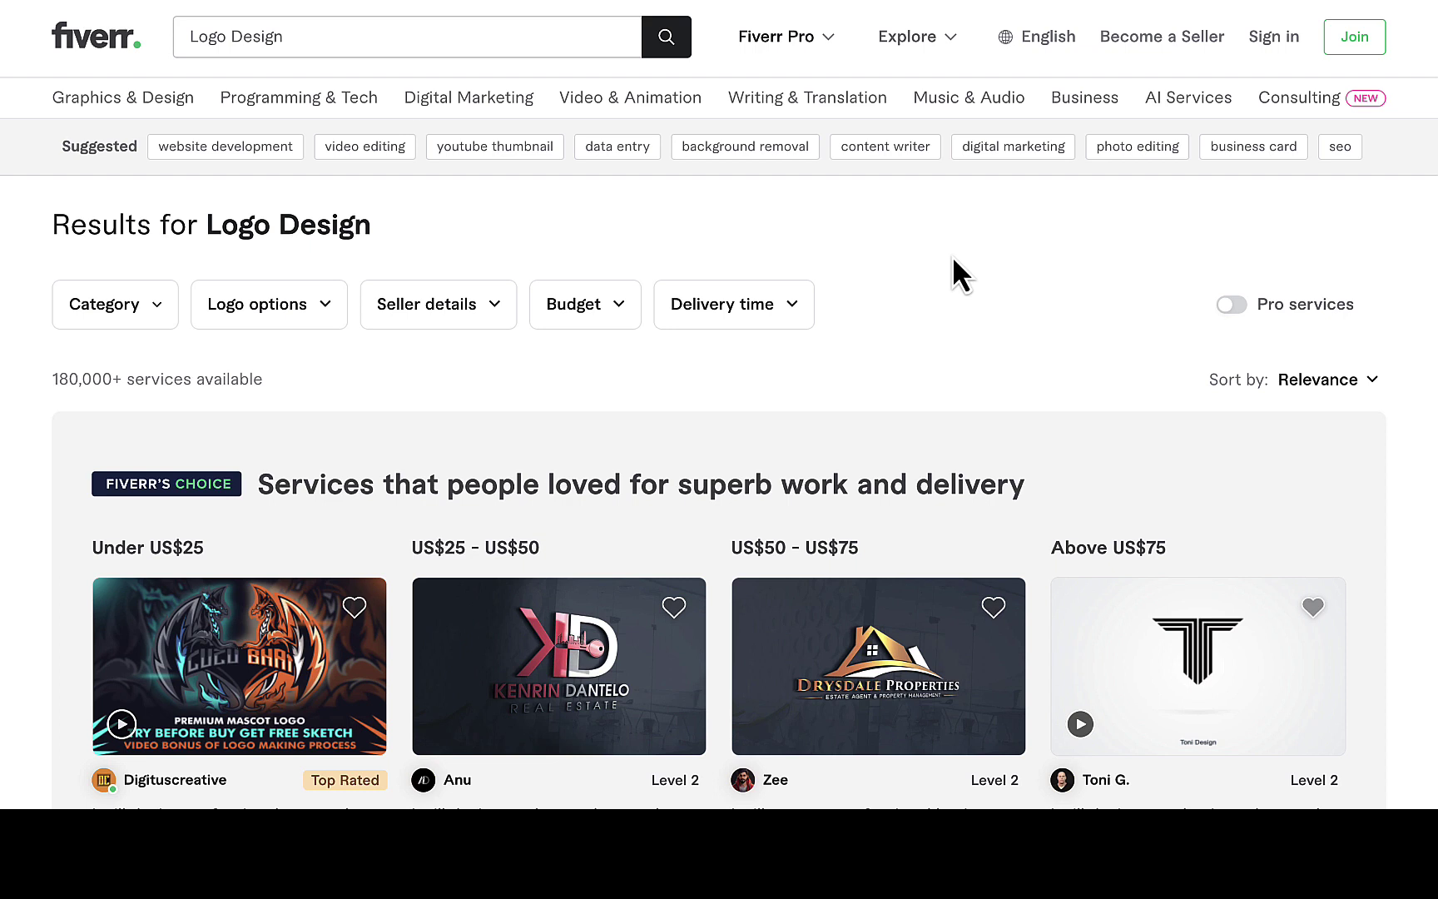
Check that every feature toggle in the Fiverr Quick View settings is on.
left_click(1163, 3)
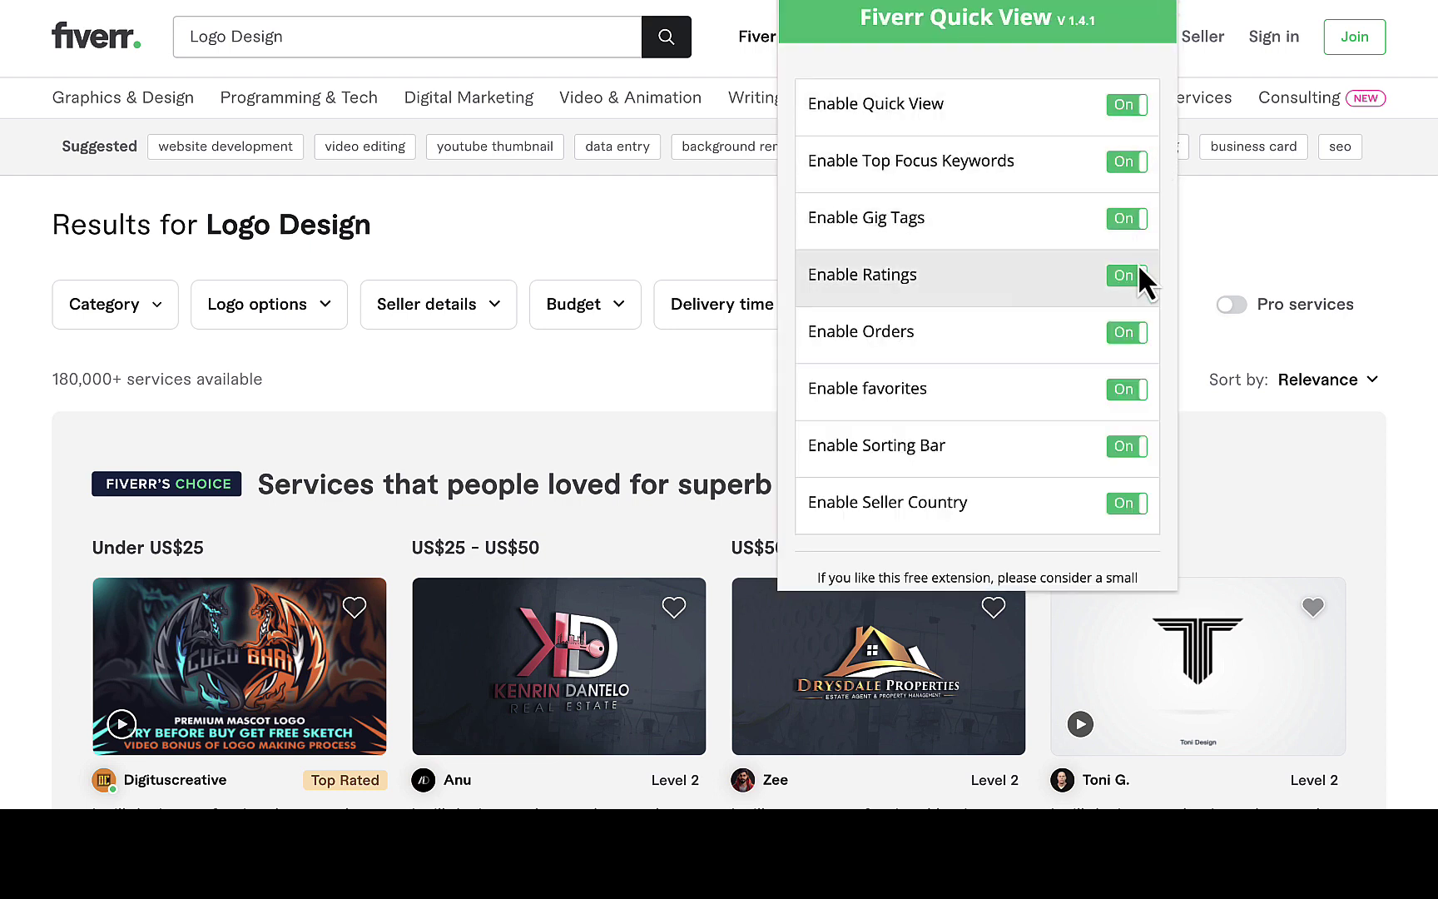
scroll(1065, 406, "down", 2)
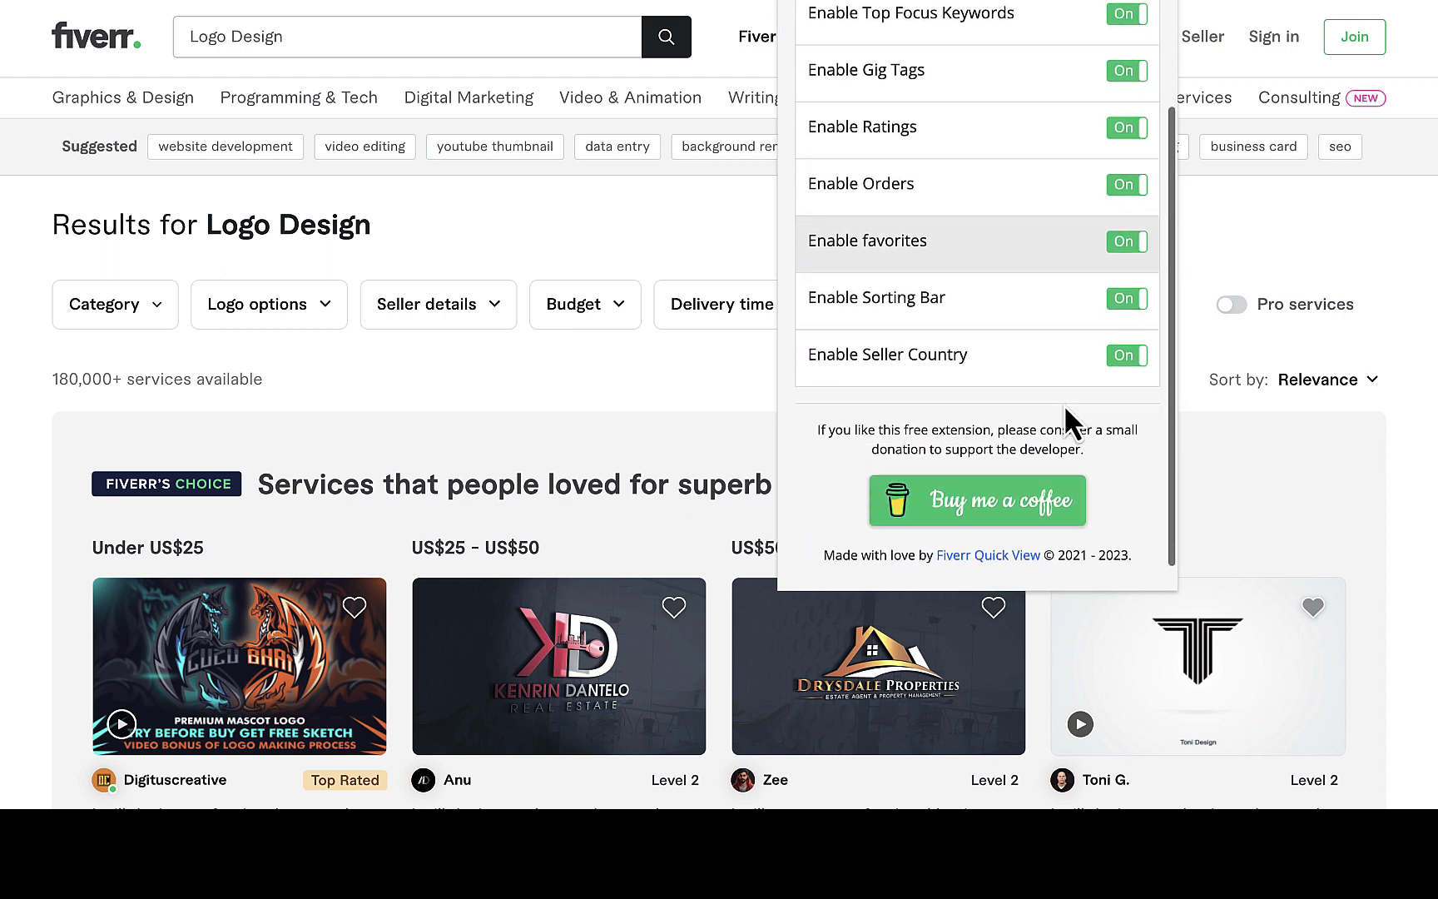
scroll(1064, 403, "up", 3)
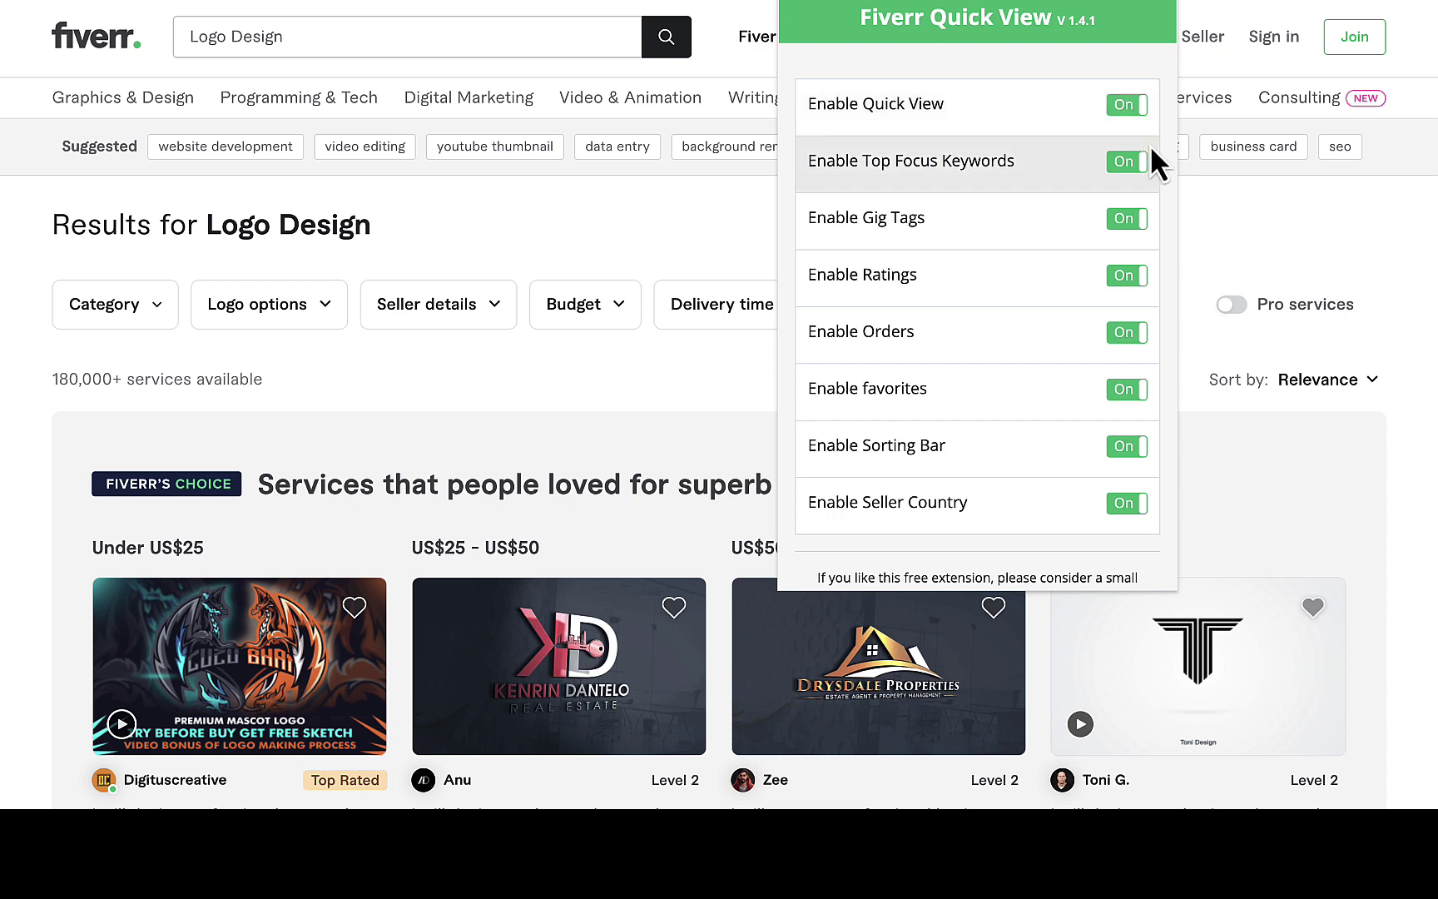
left_click(1212, 221)
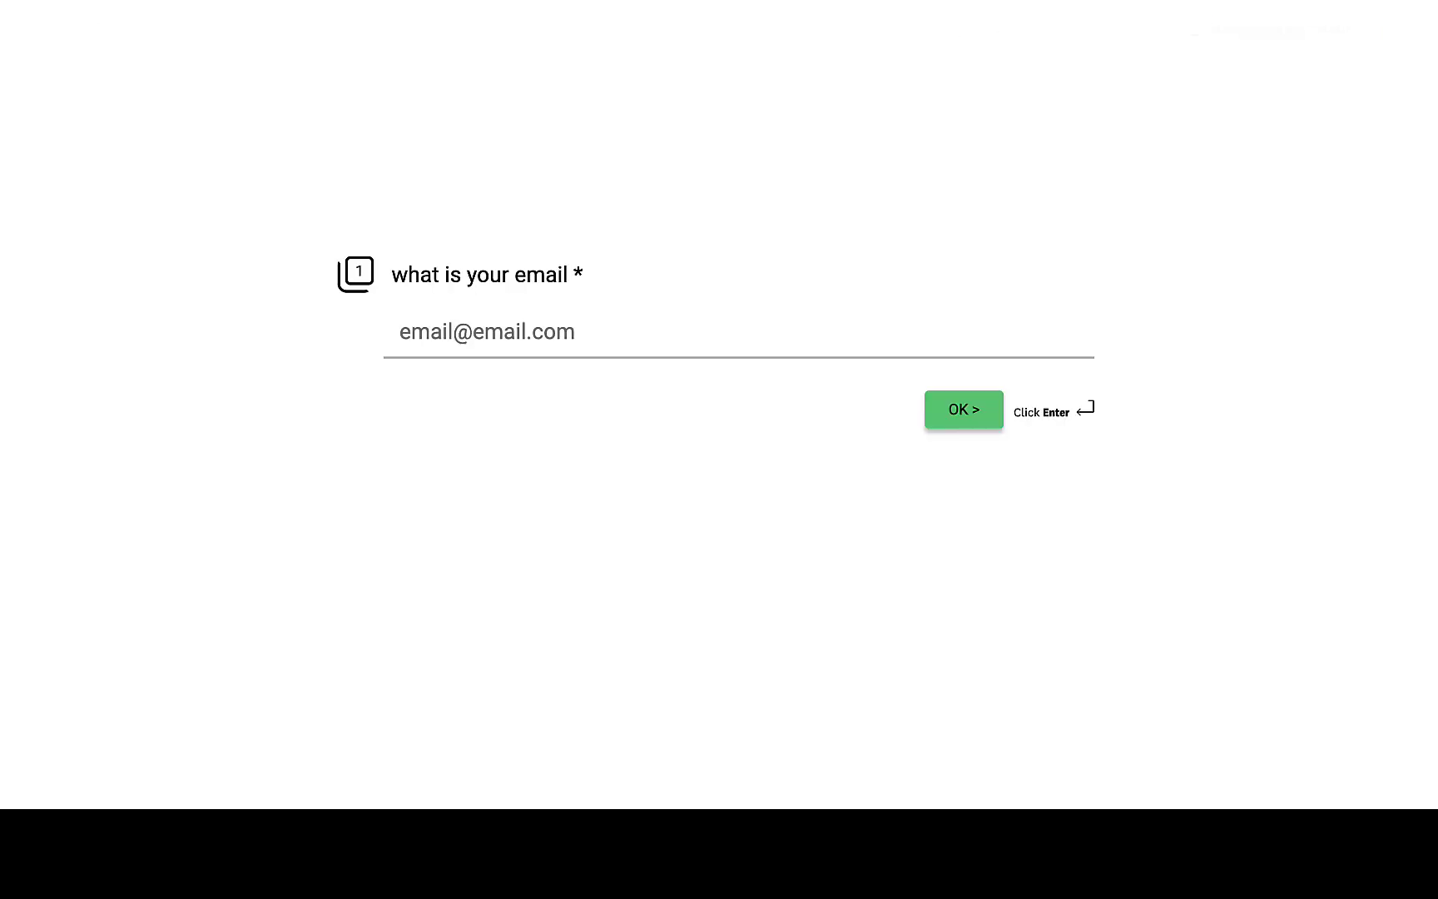
Submit the user's e-mail address on the Quick View registration form, refilling it from the saved suggestion.
left_click(499, 337)
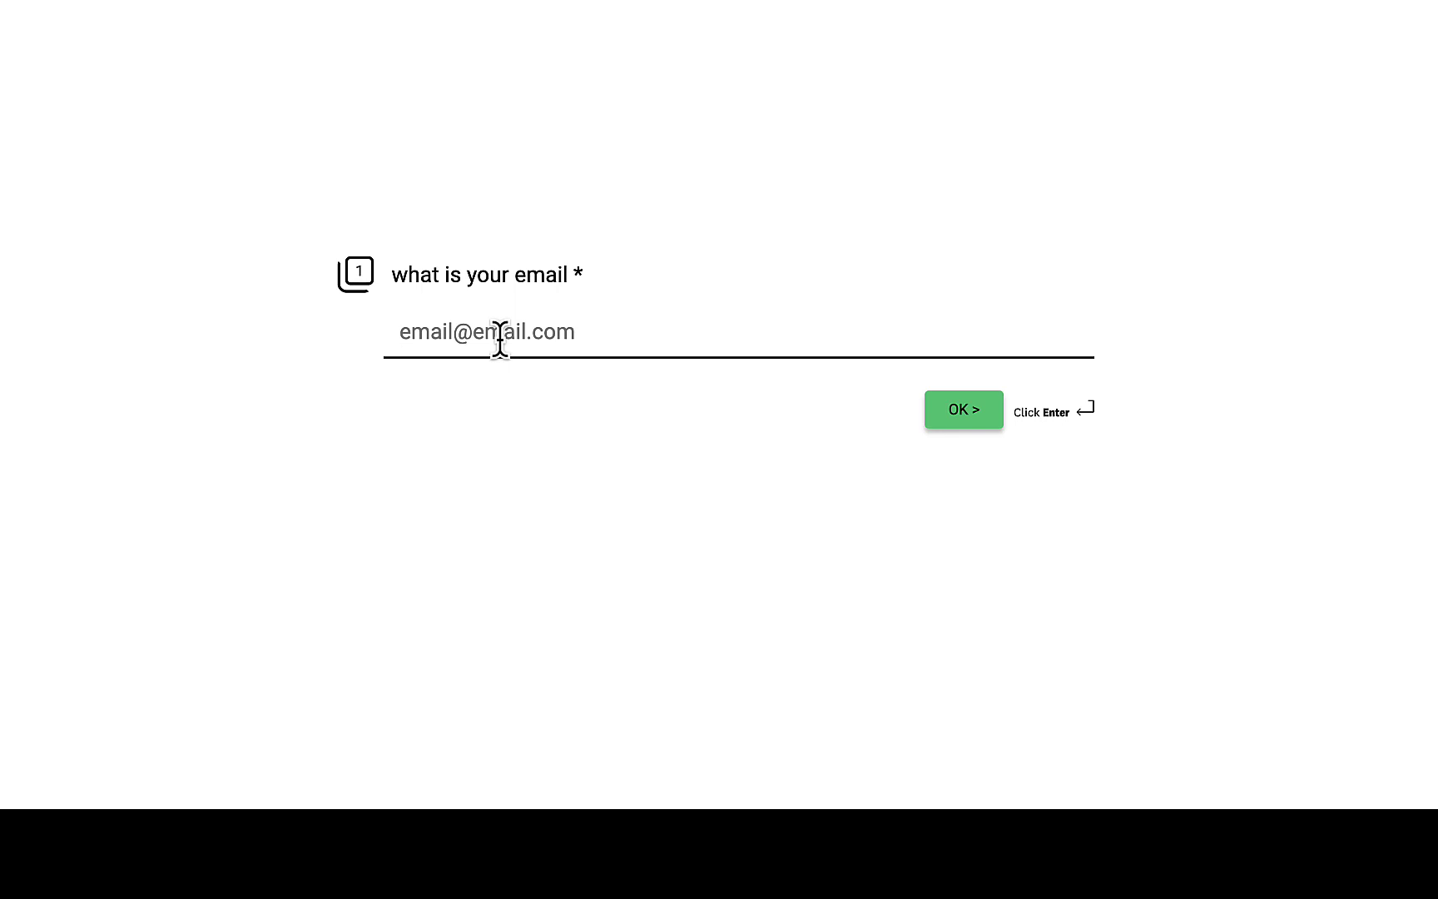
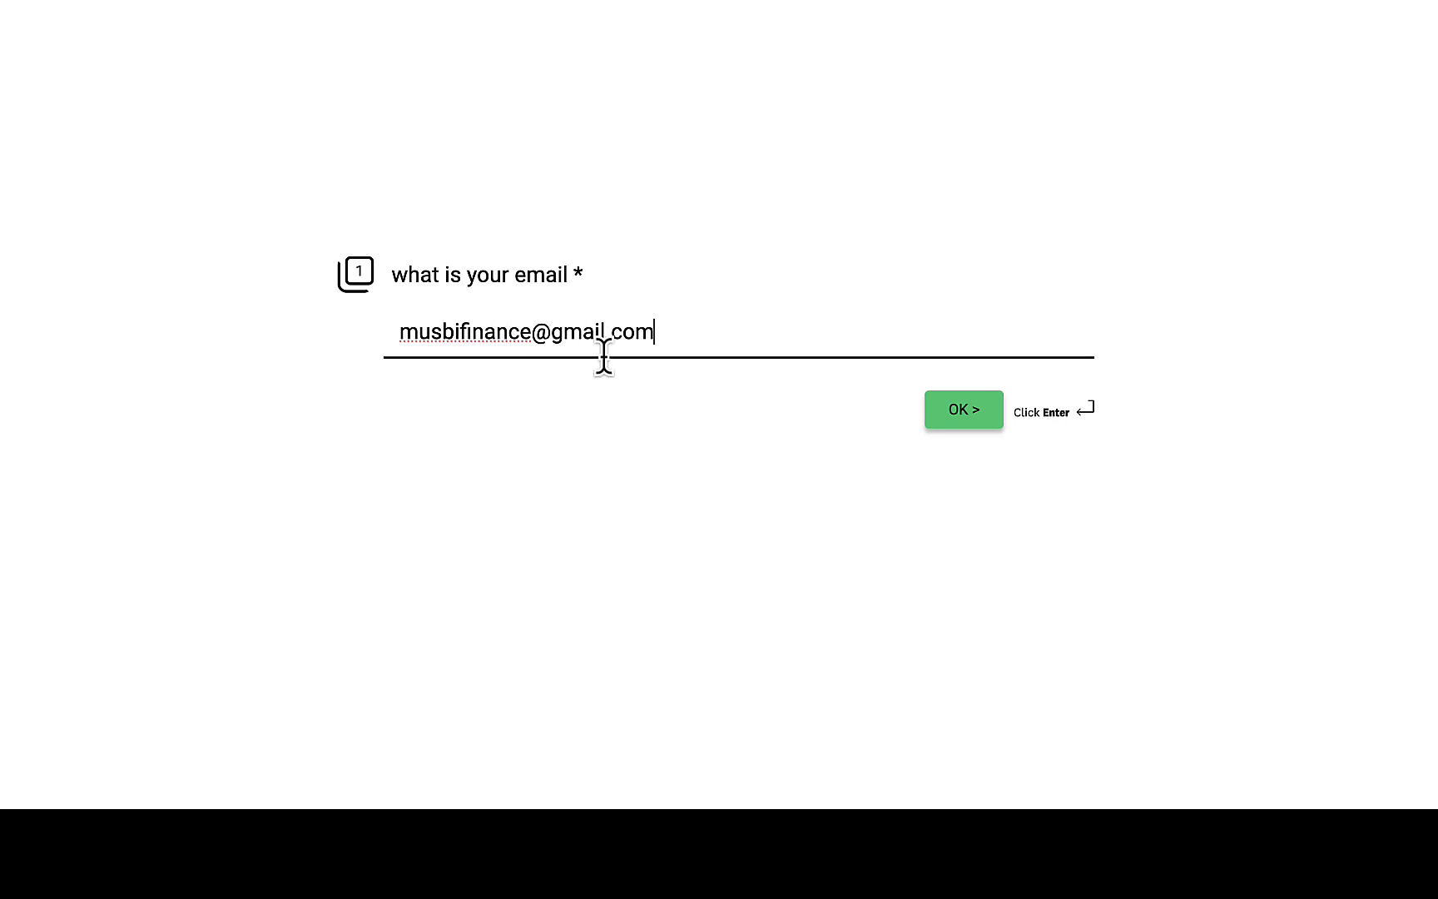
left_click(957, 416)
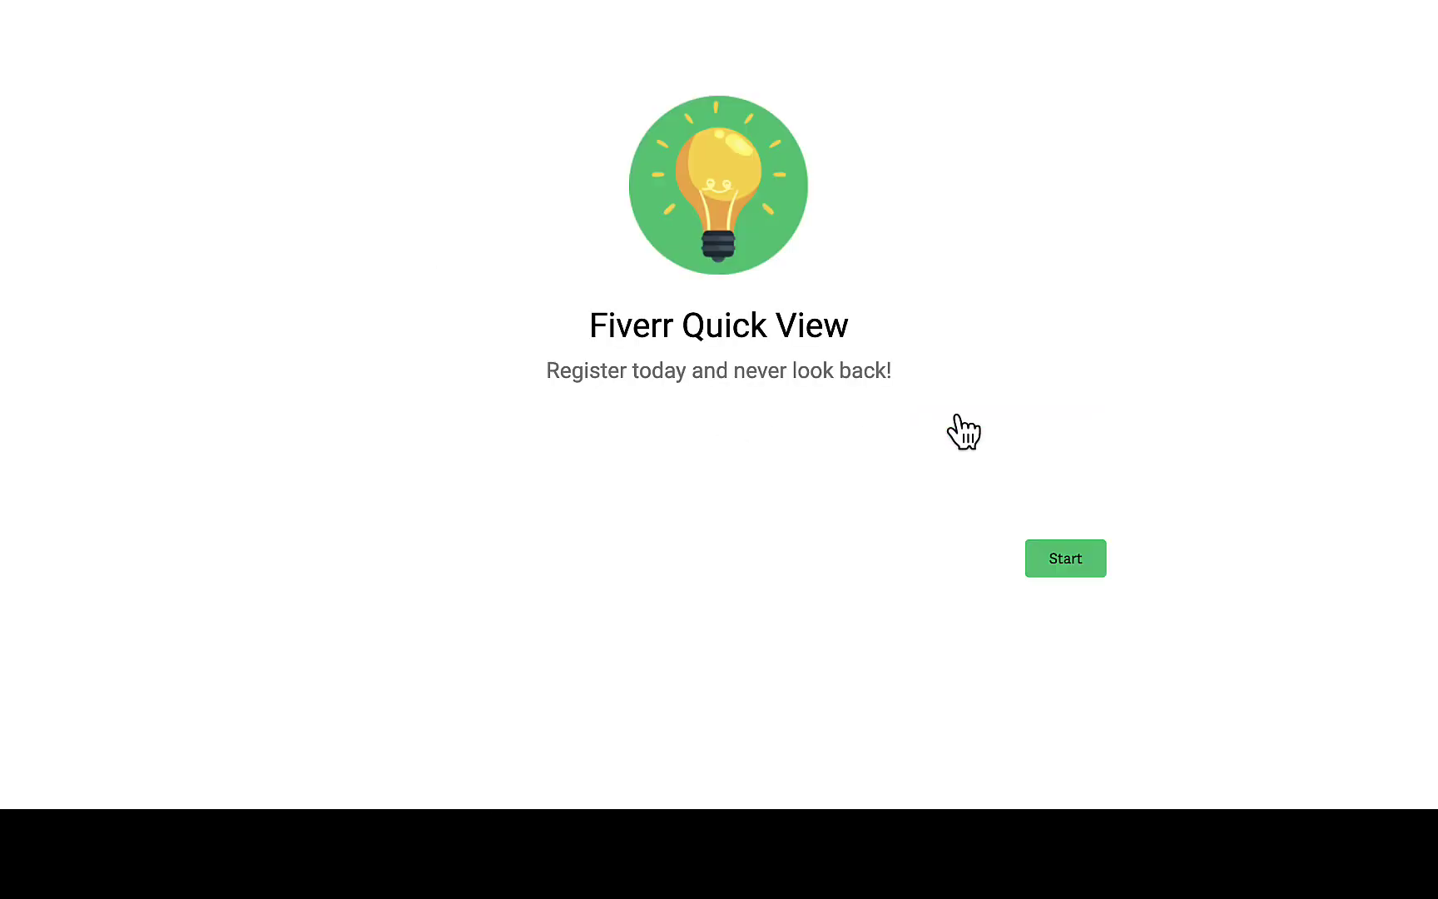
left_click(1074, 560)
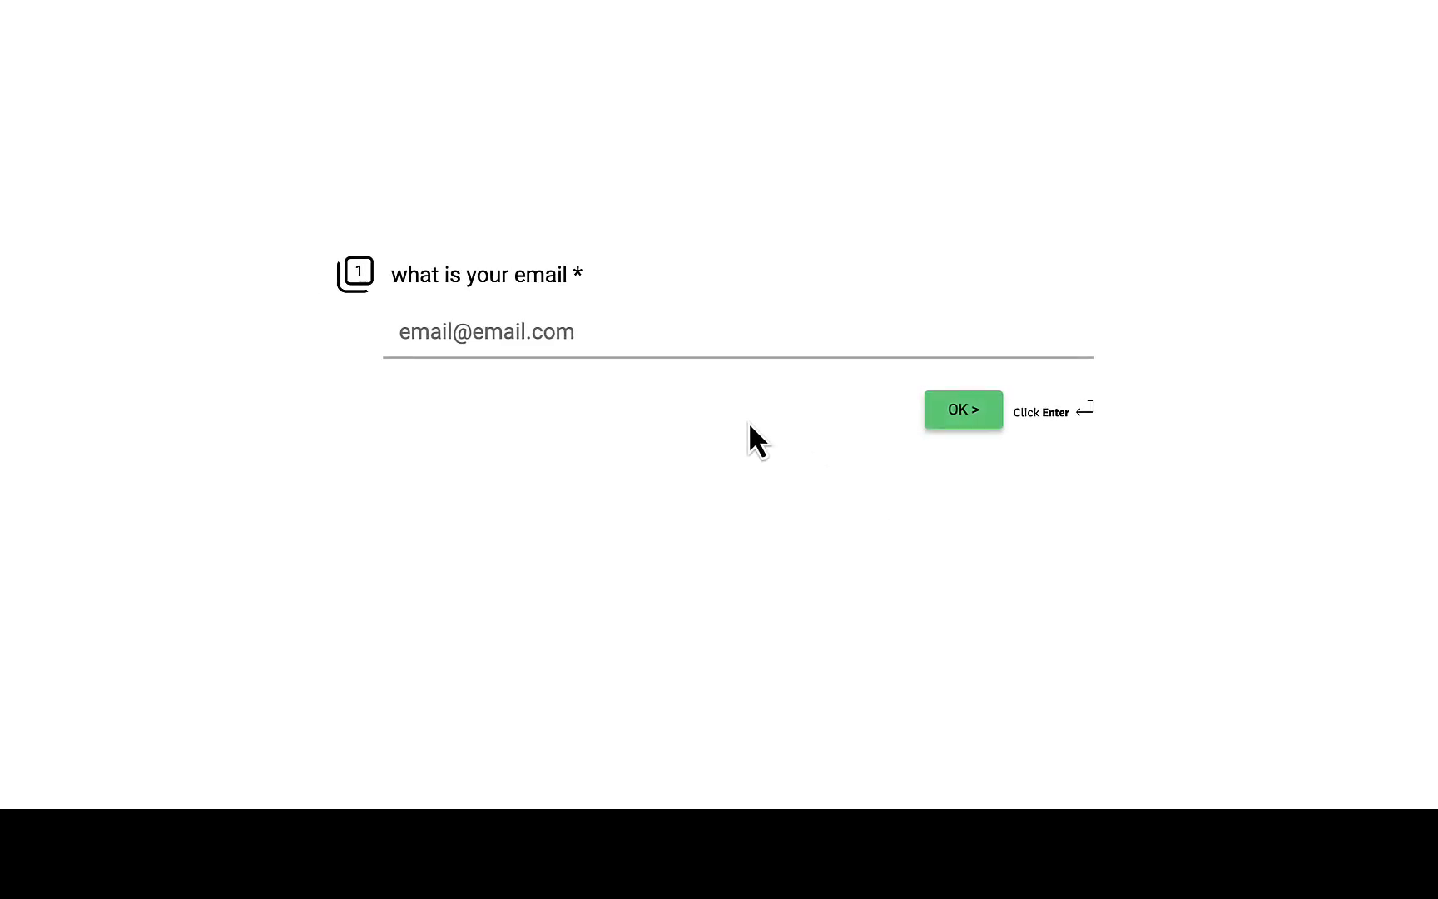
left_click(622, 327)
left_click(619, 385)
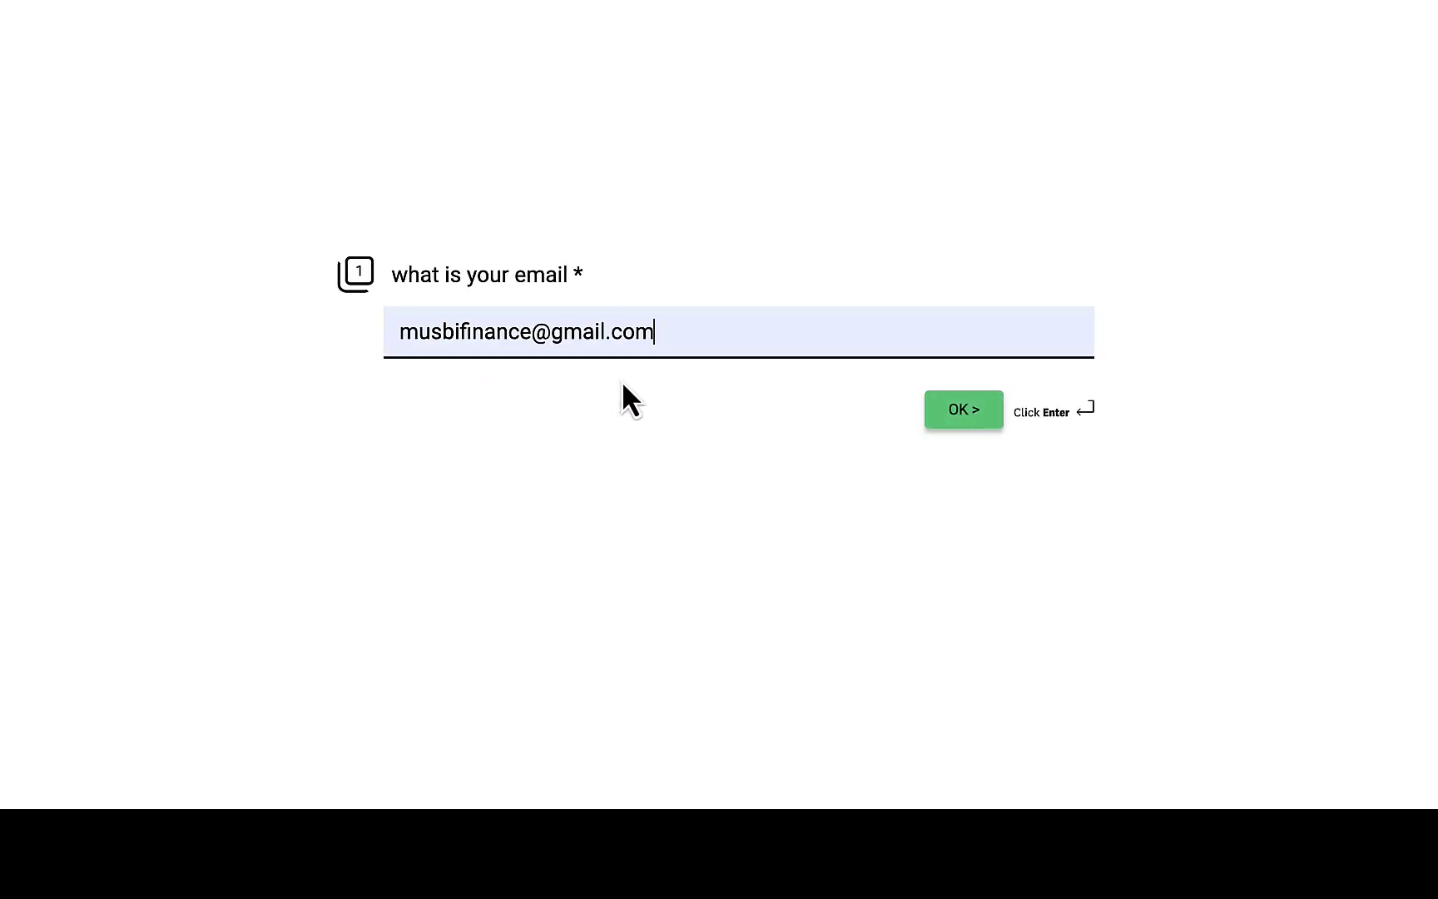
left_click(975, 414)
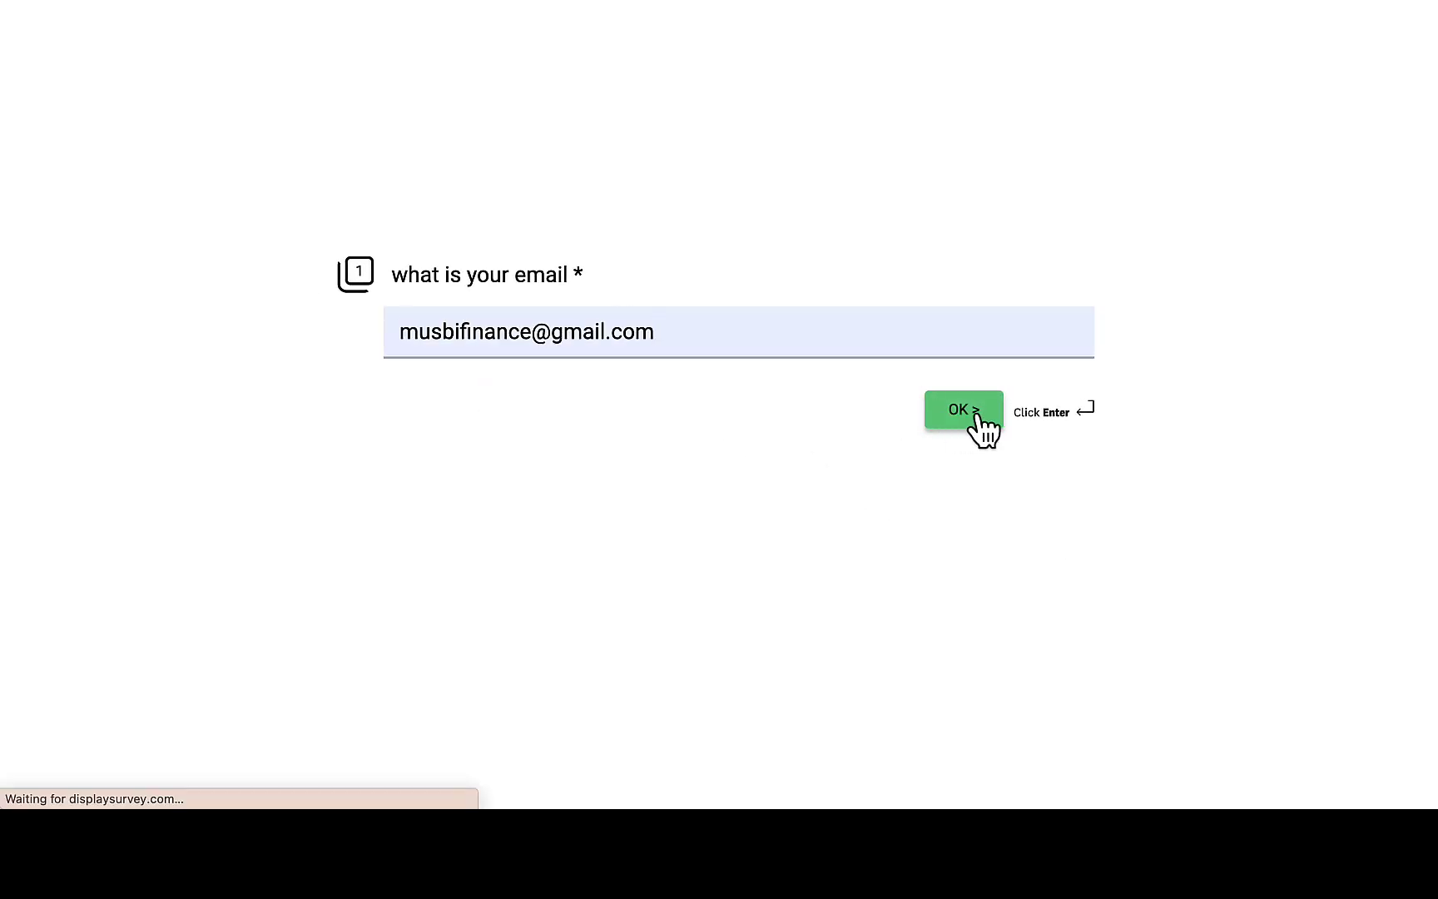
left_click(1056, 557)
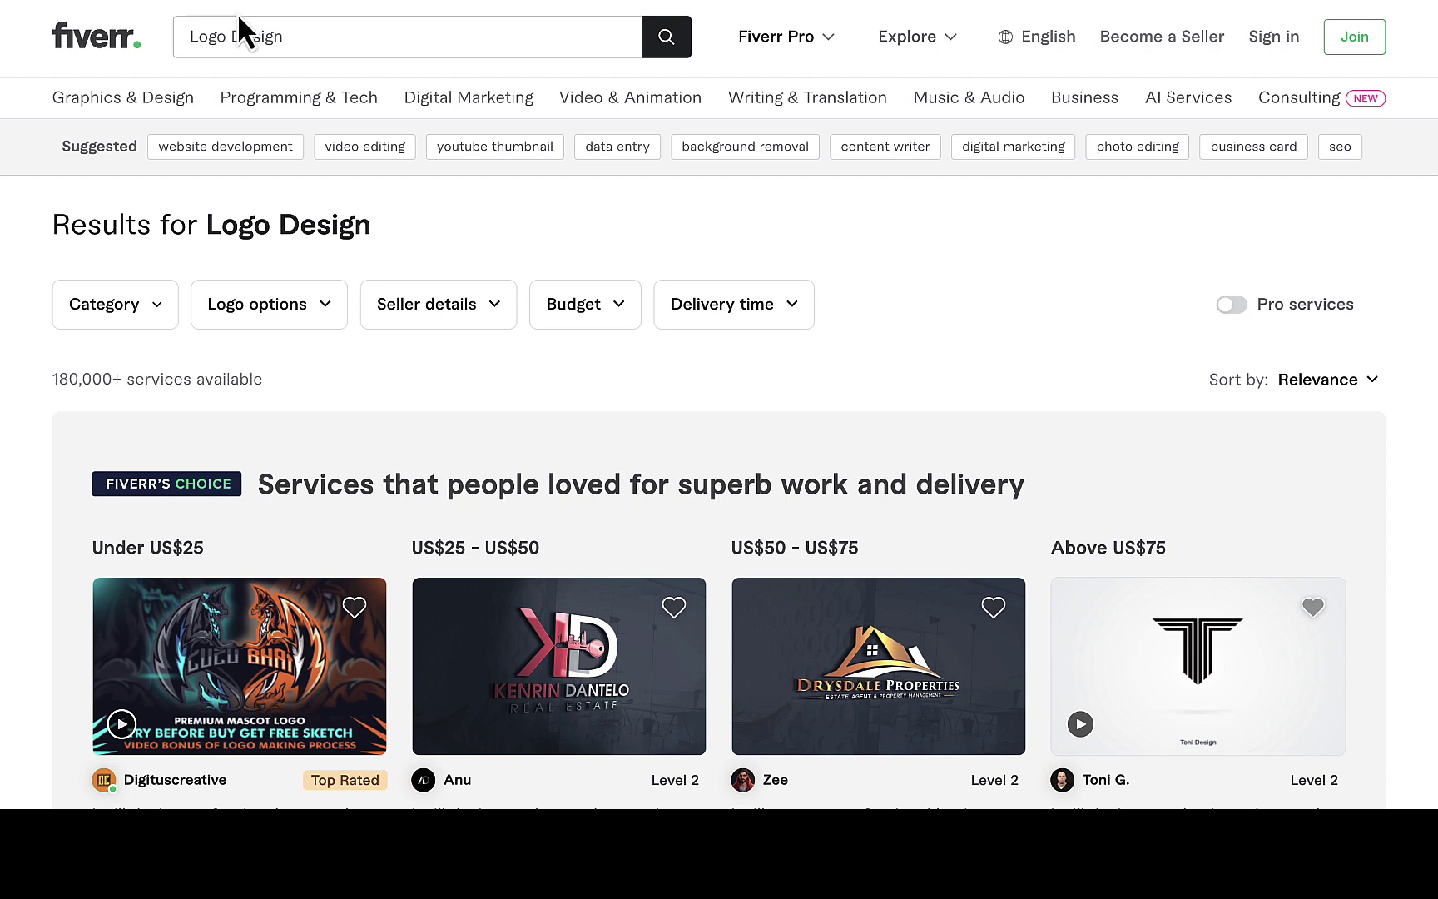
Rerun the 'Logo Design' search and scroll to the Quick View focus keywords panel.
left_click(318, 38)
key("ctrl+a")
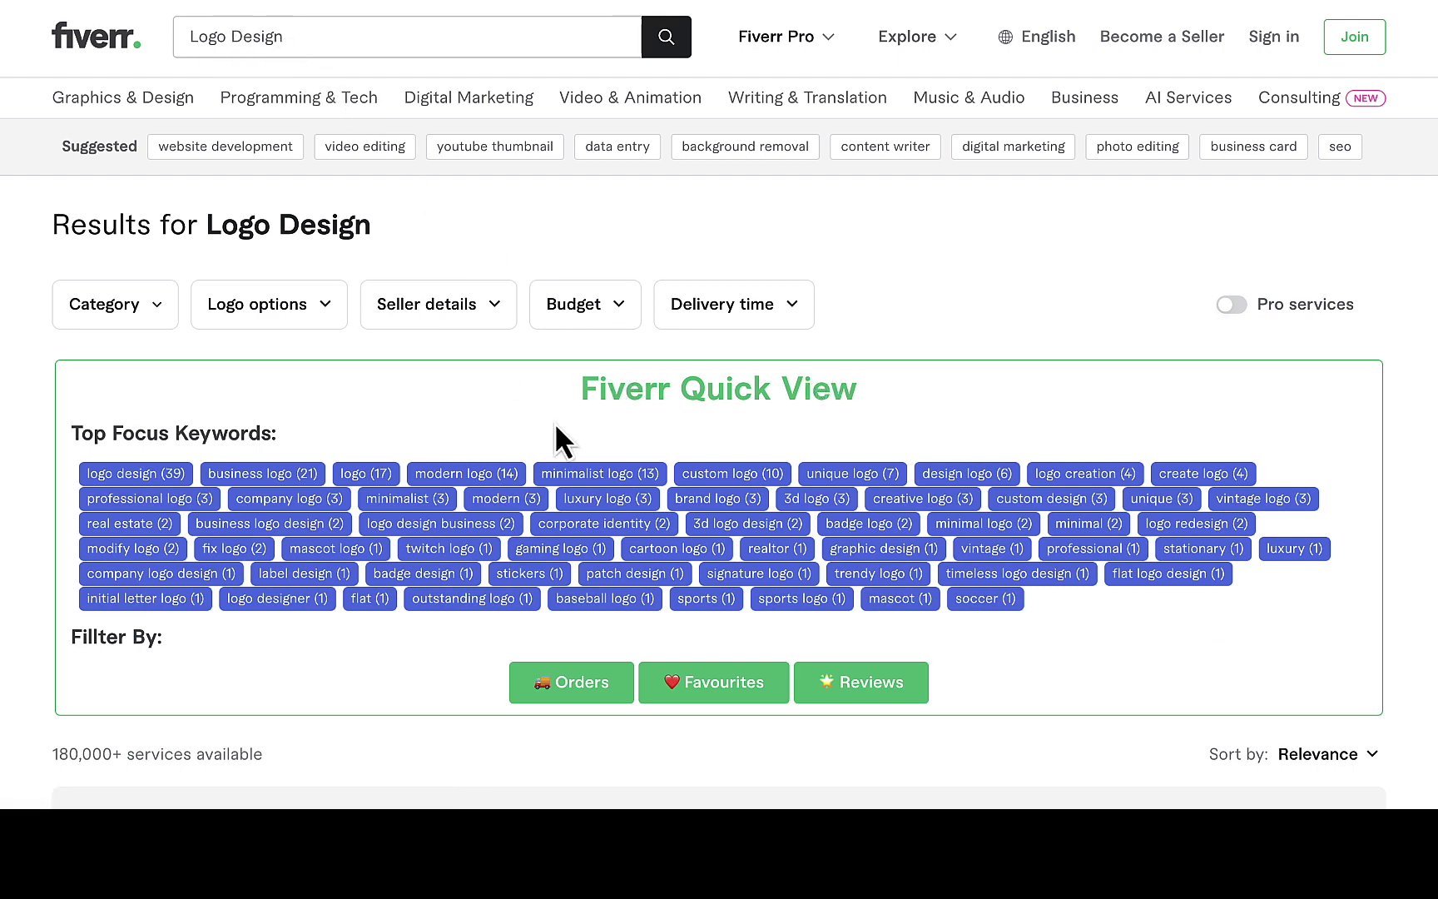
scroll(440, 472, "down", 2)
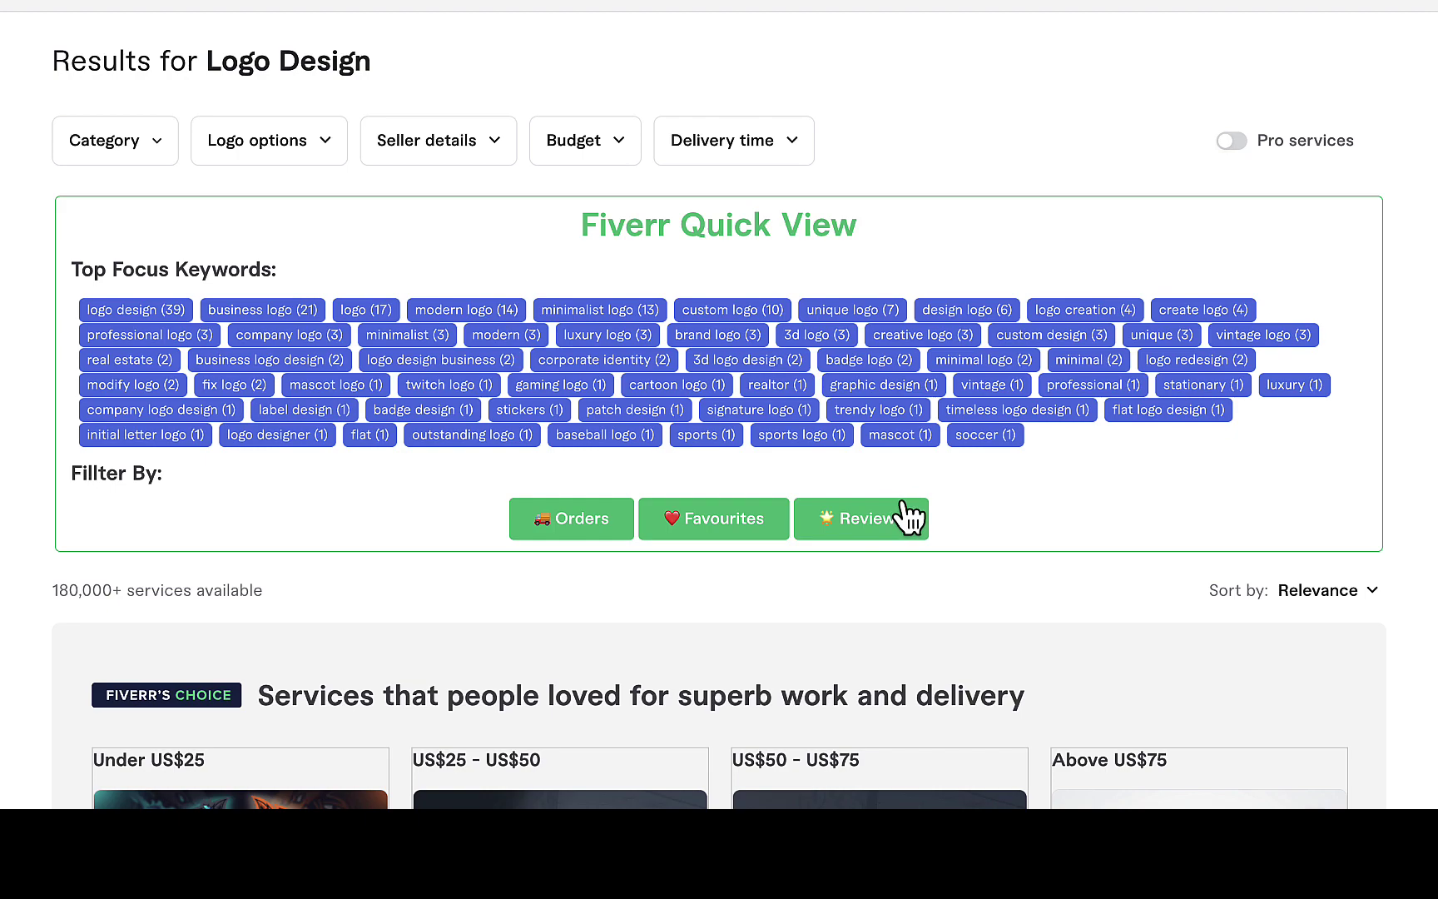
scroll(907, 518, "down", 1)
scroll(902, 501, "up", 2)
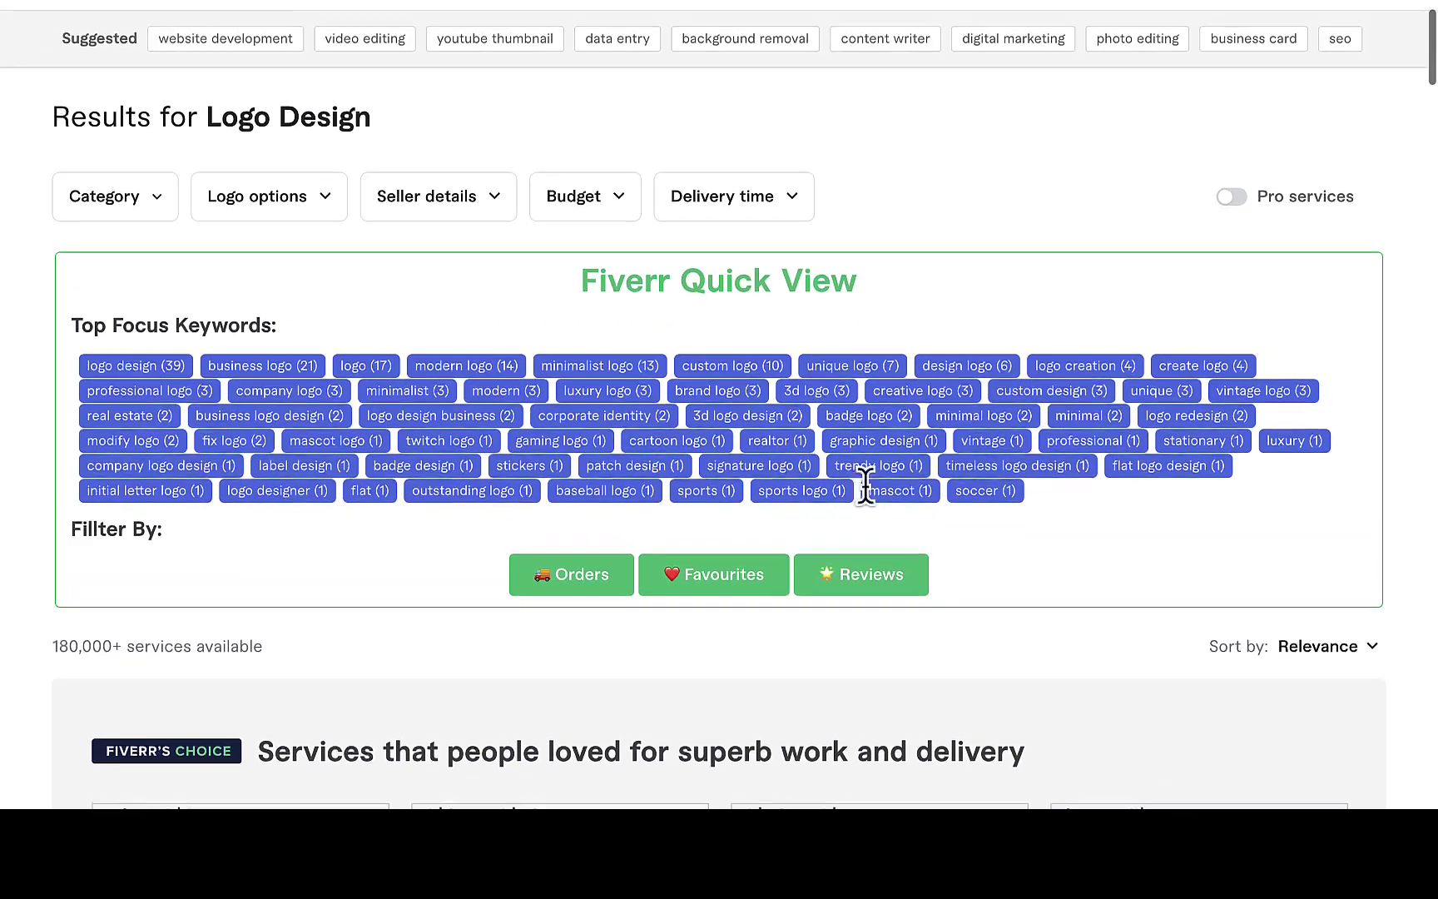
scroll(940, 568, "down", 2)
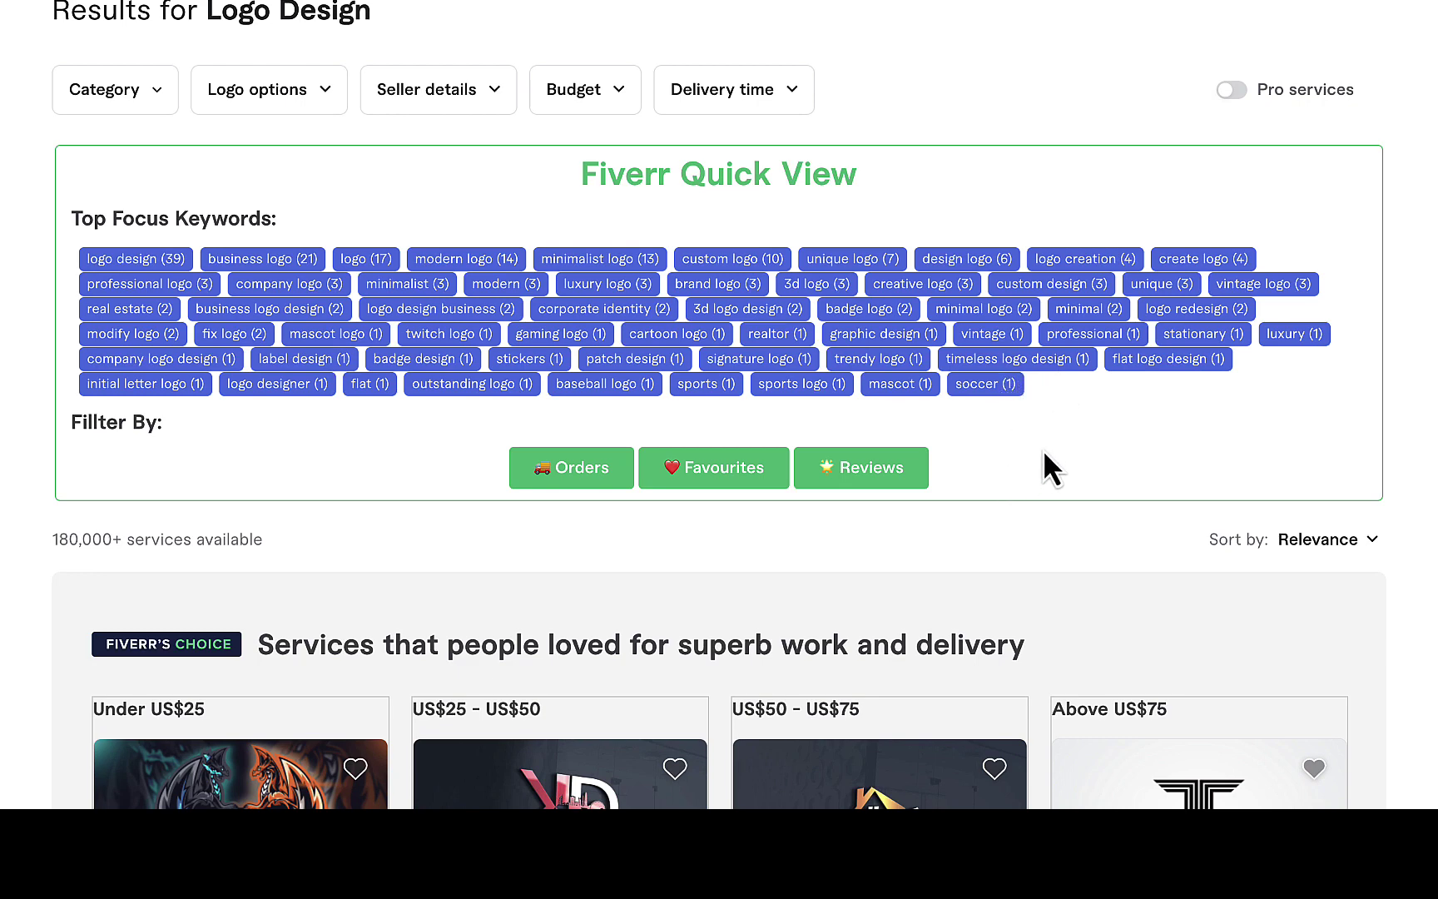
scroll(1043, 455, "down", 8)
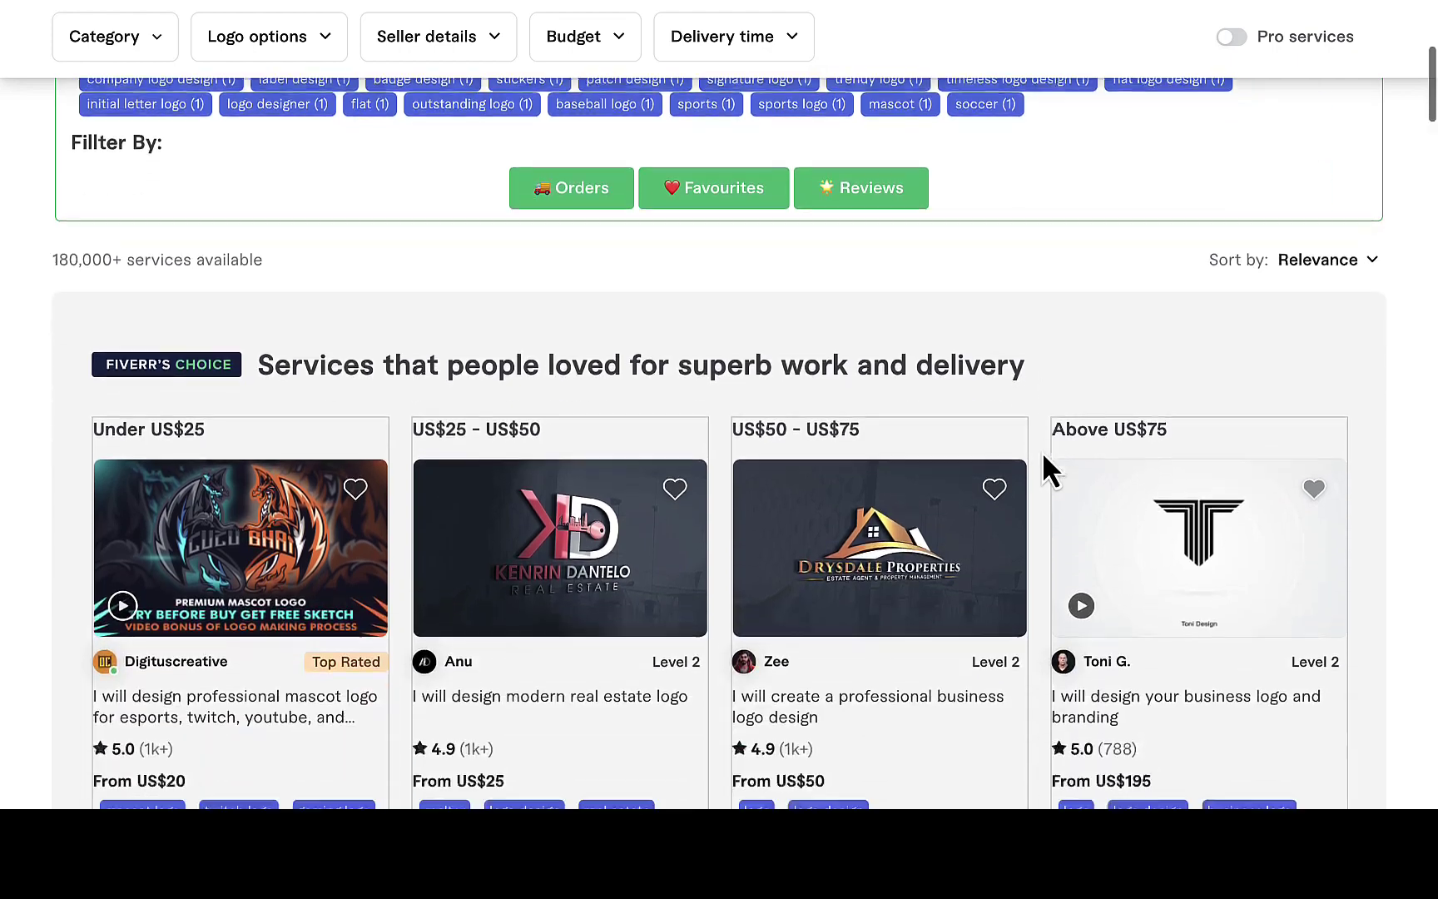
scroll(1043, 454, "down", 3)
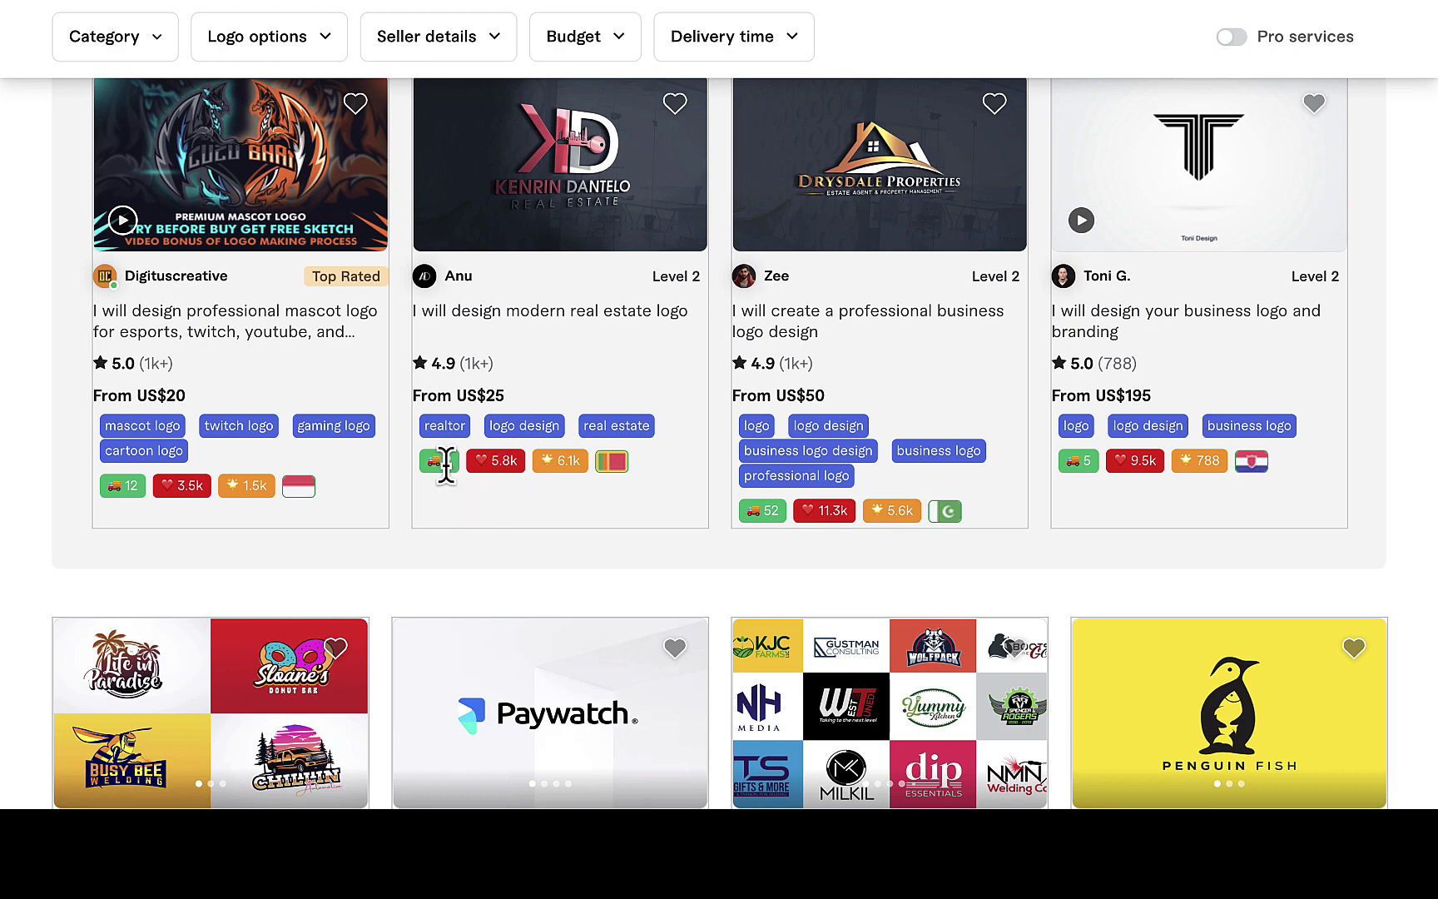
left_click(574, 324)
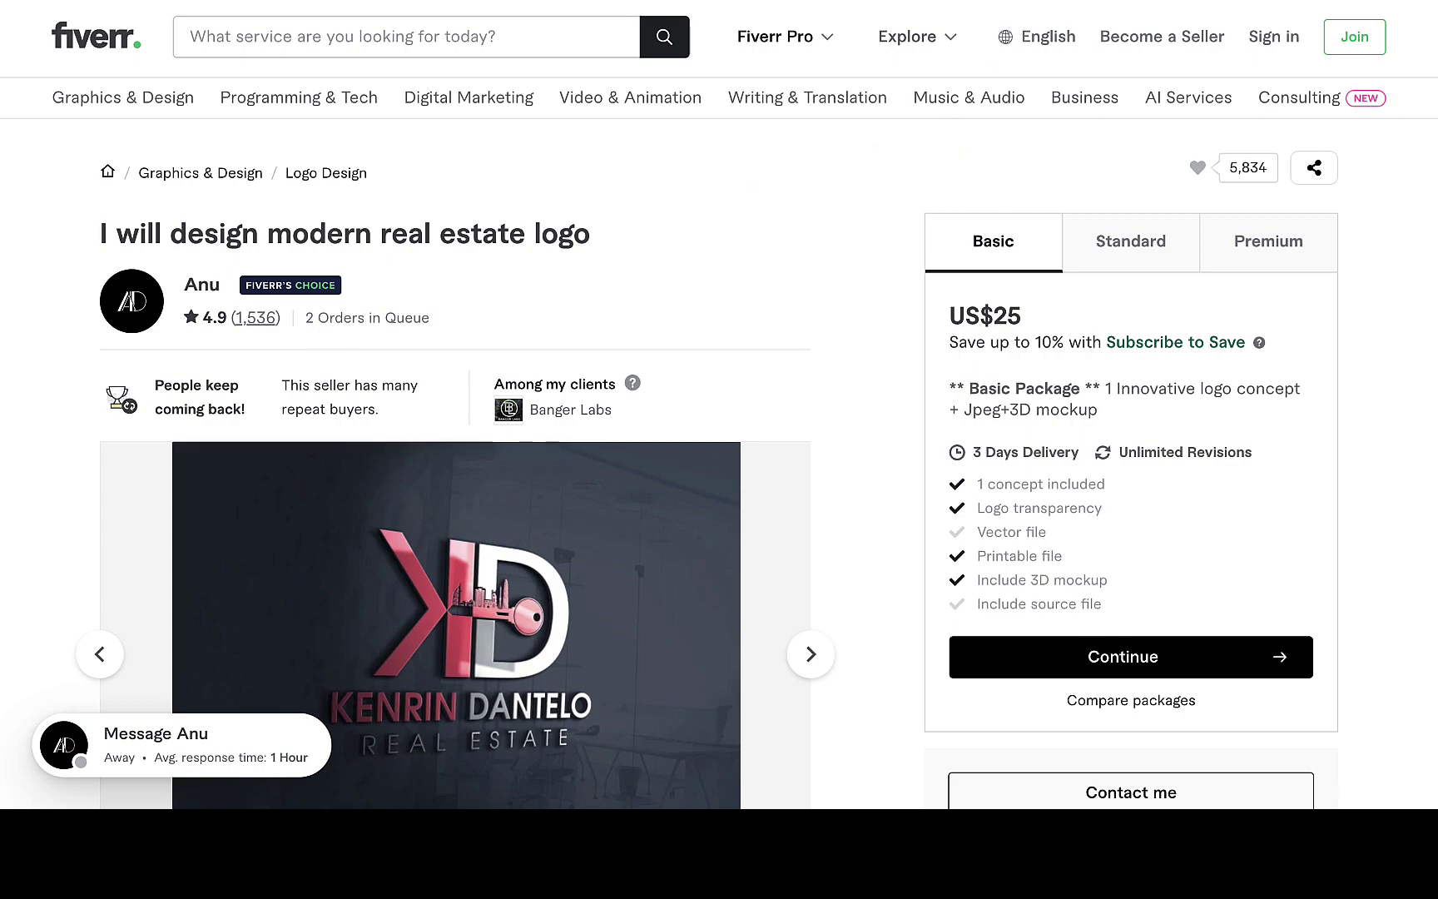
key("ctrl+w")
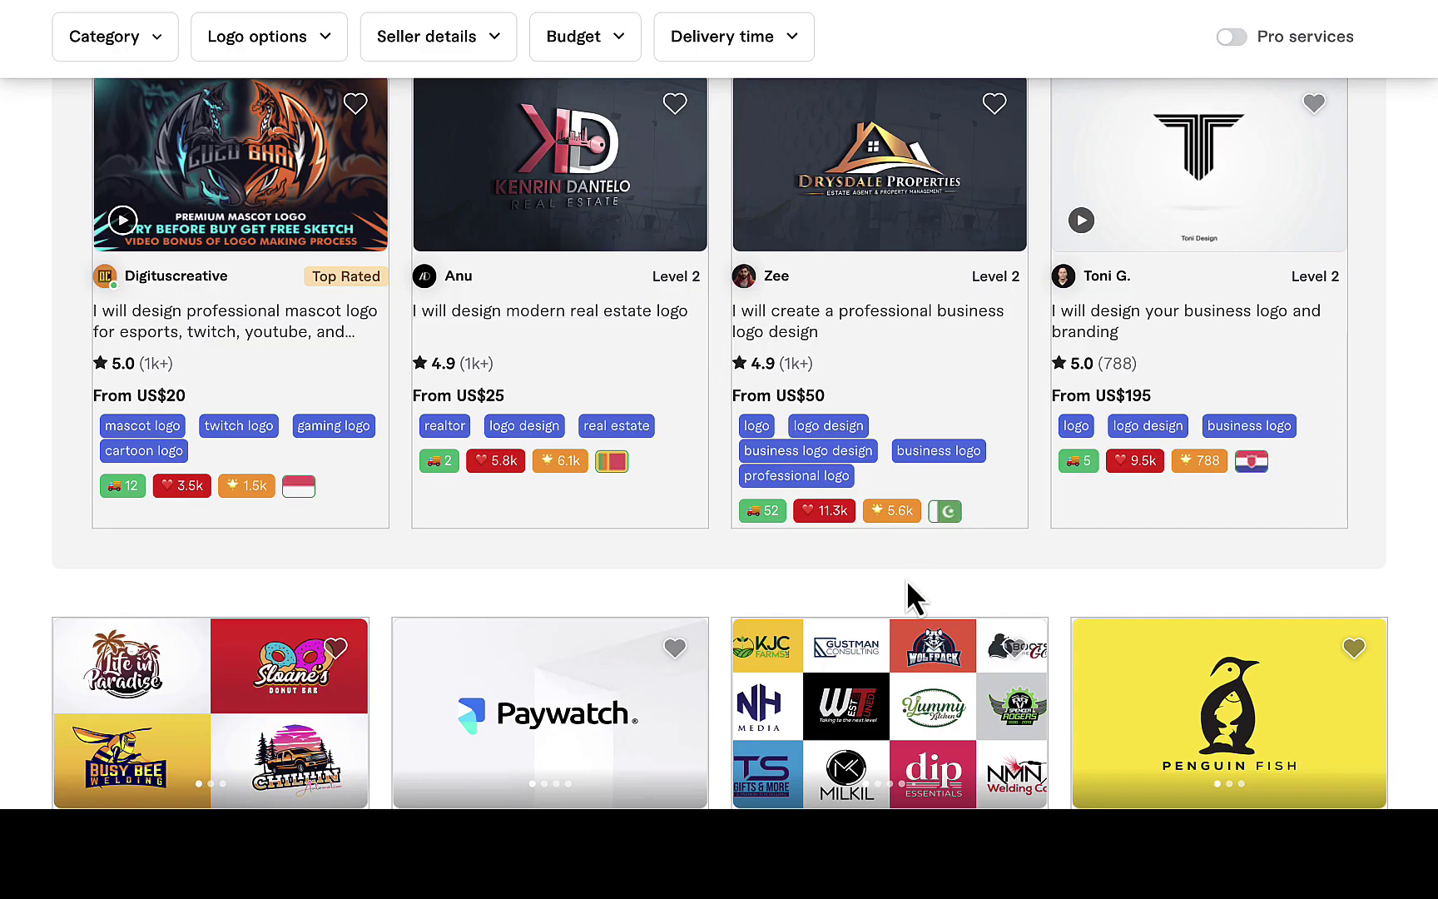
scroll(905, 573, "down", 3)
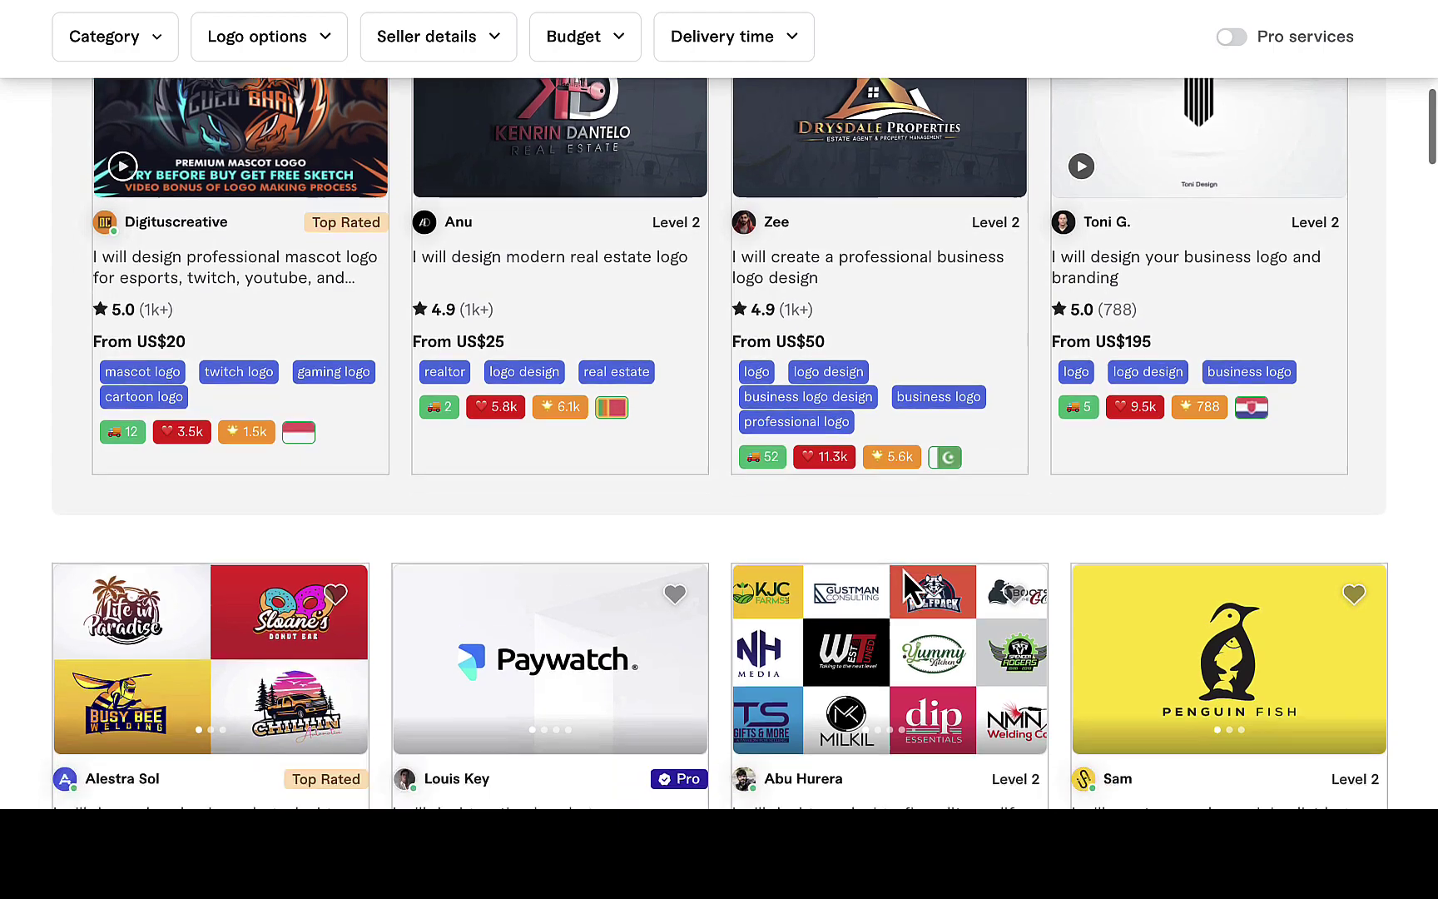
scroll(911, 587, "down", 4)
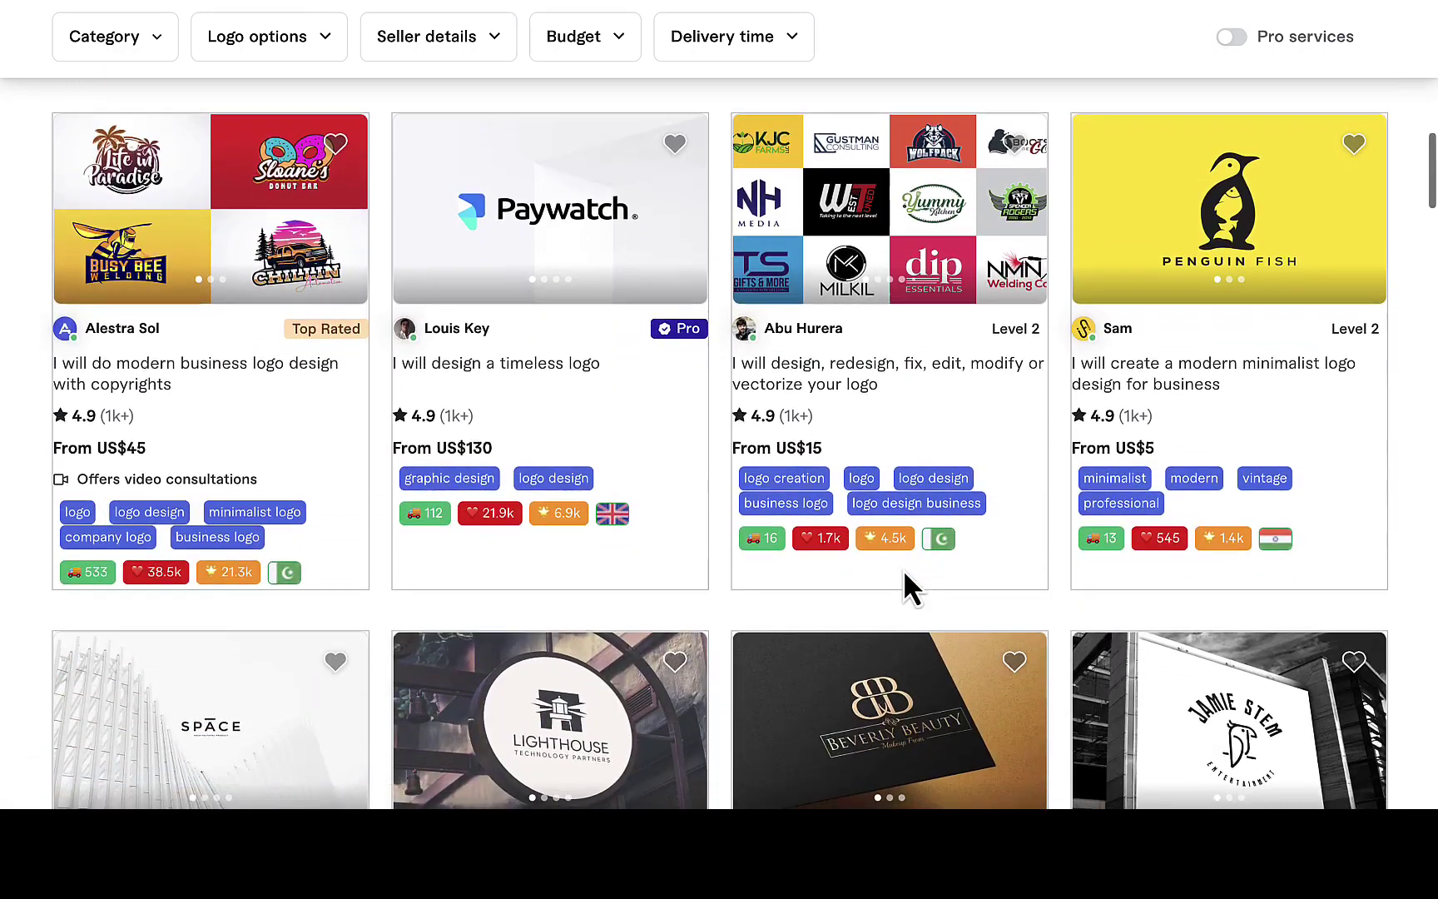
scroll(911, 586, "down", 2)
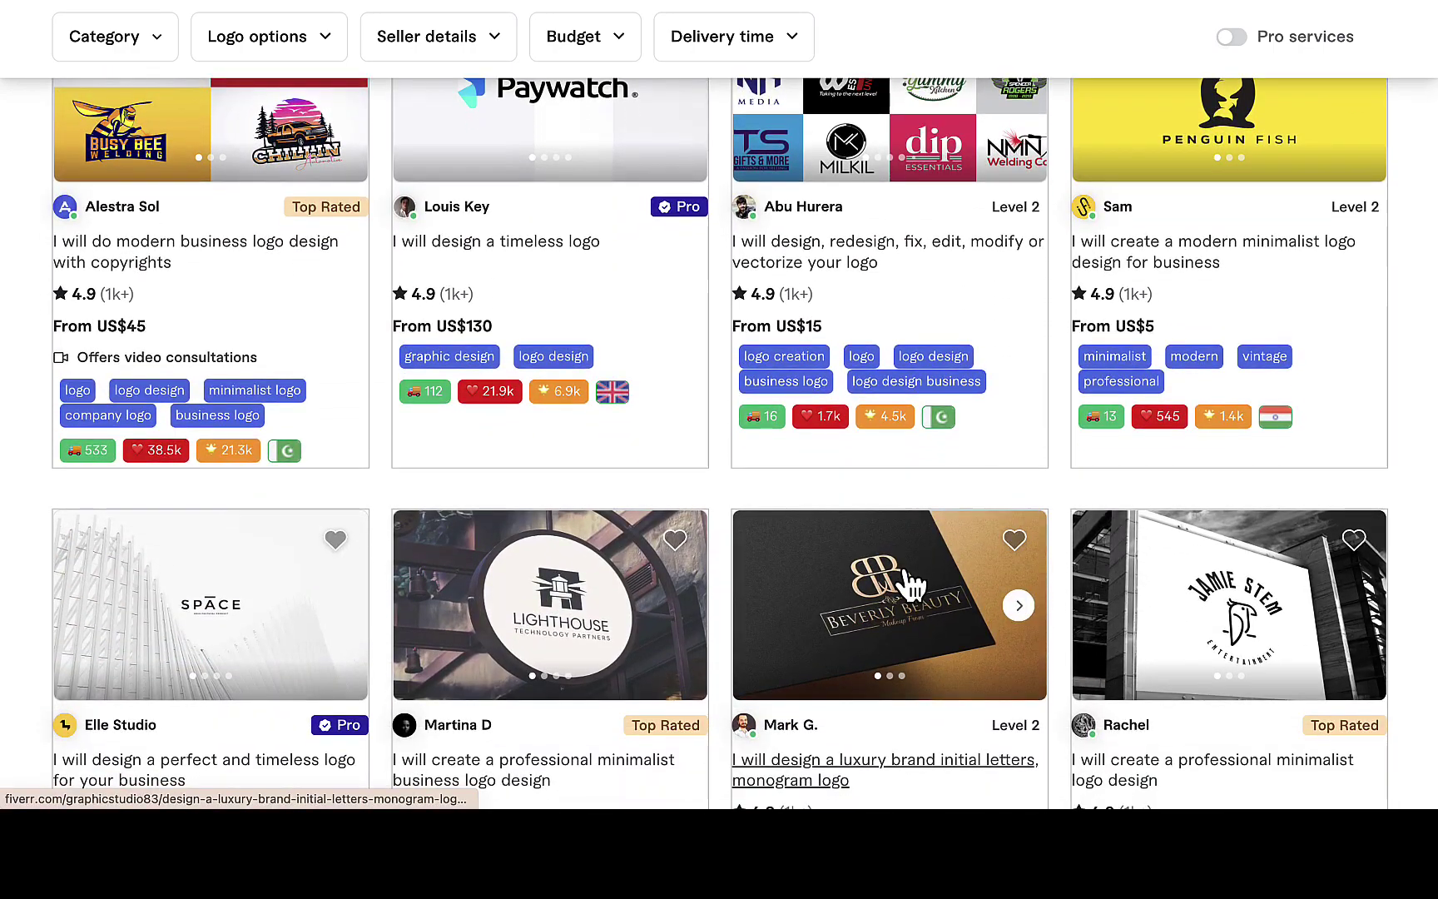
scroll(911, 587, "up", 6)
scroll(912, 586, "up", 7)
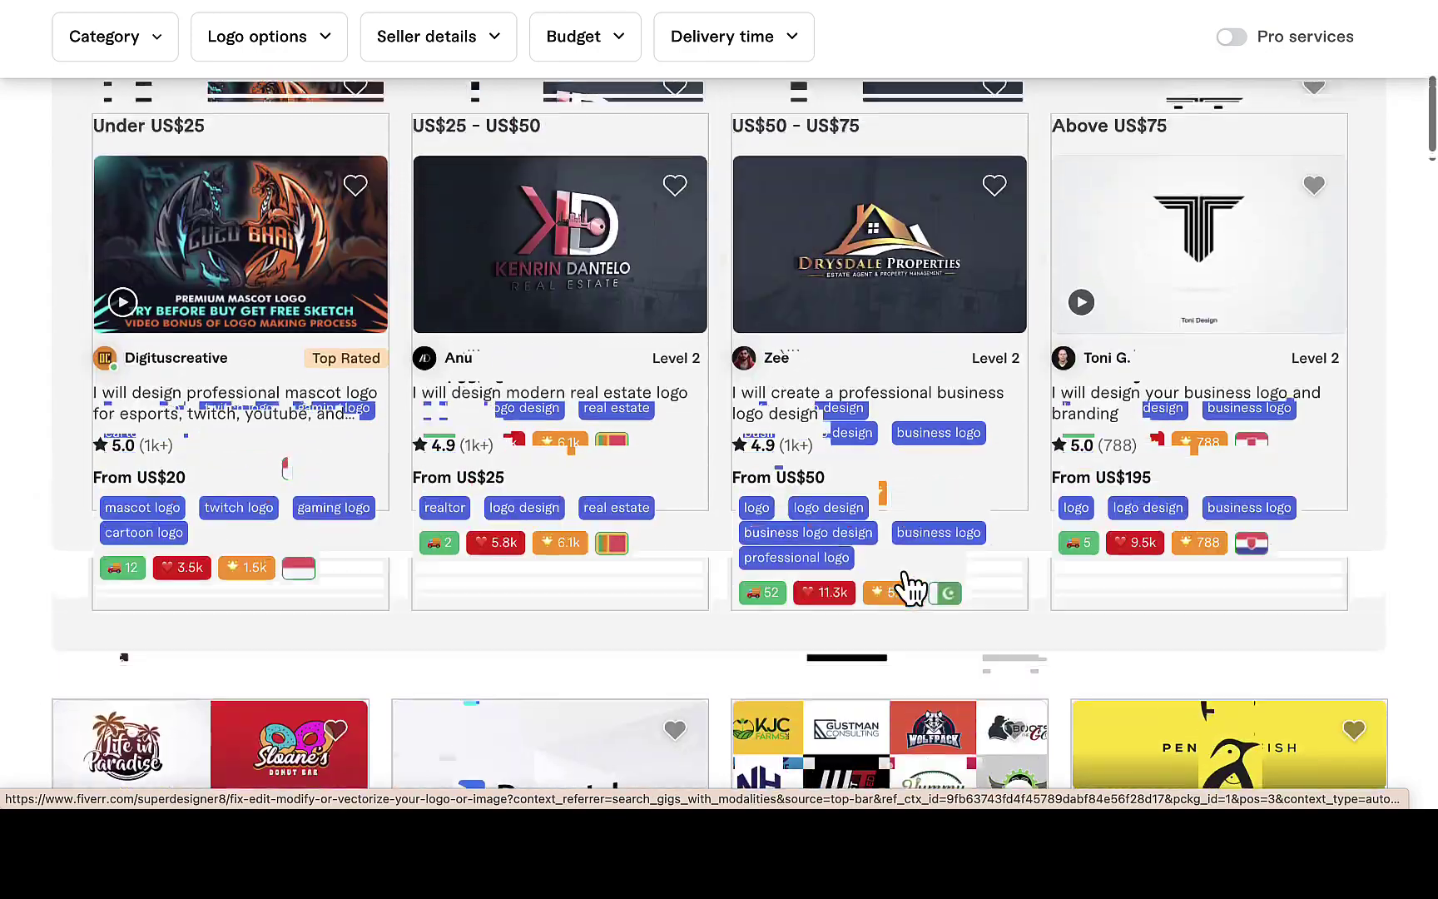
scroll(904, 575, "up", 4)
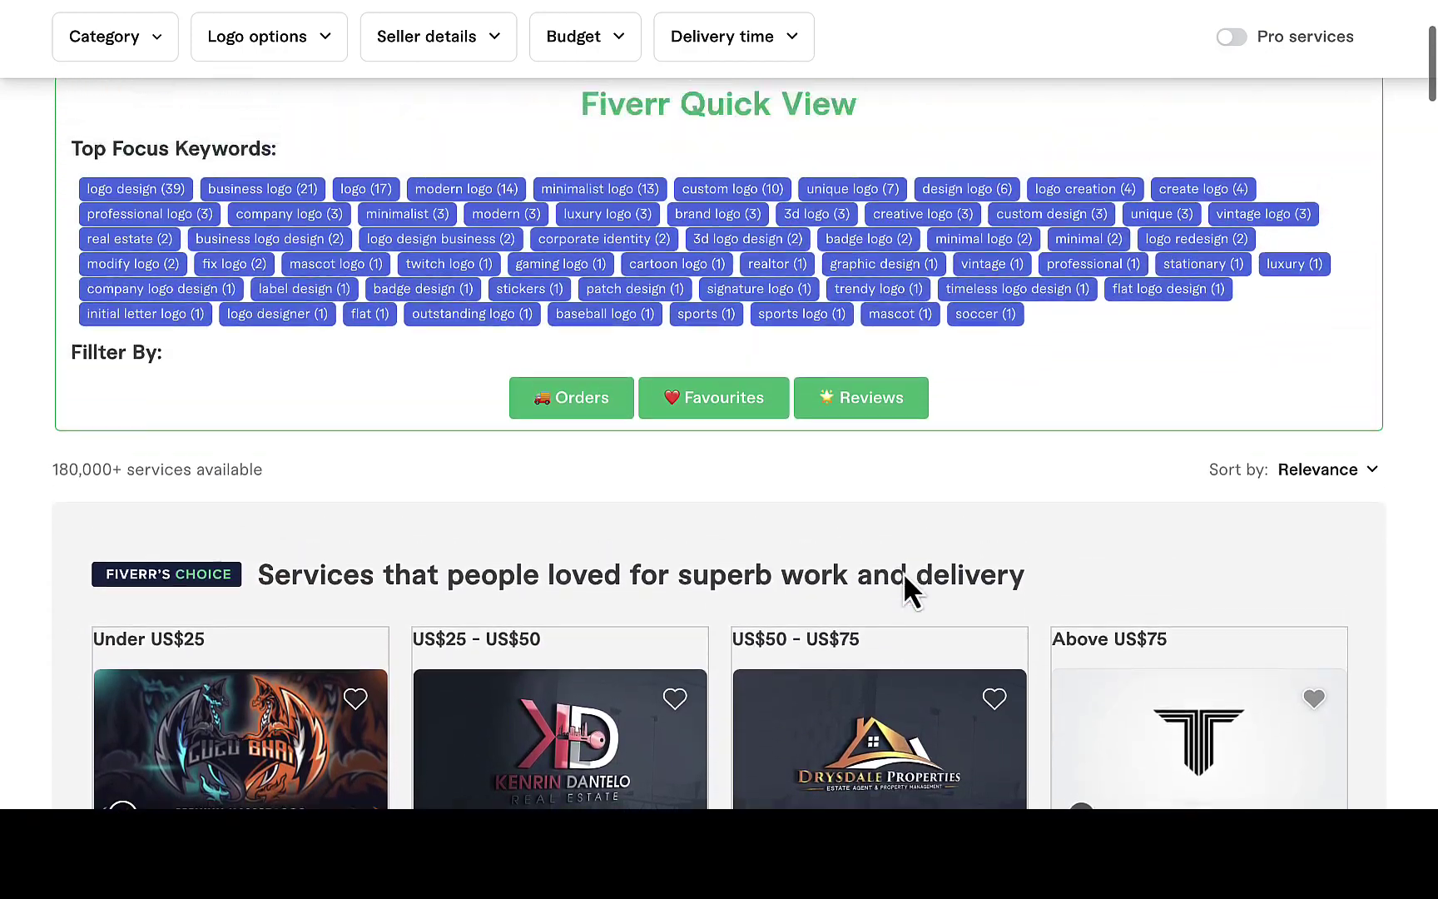